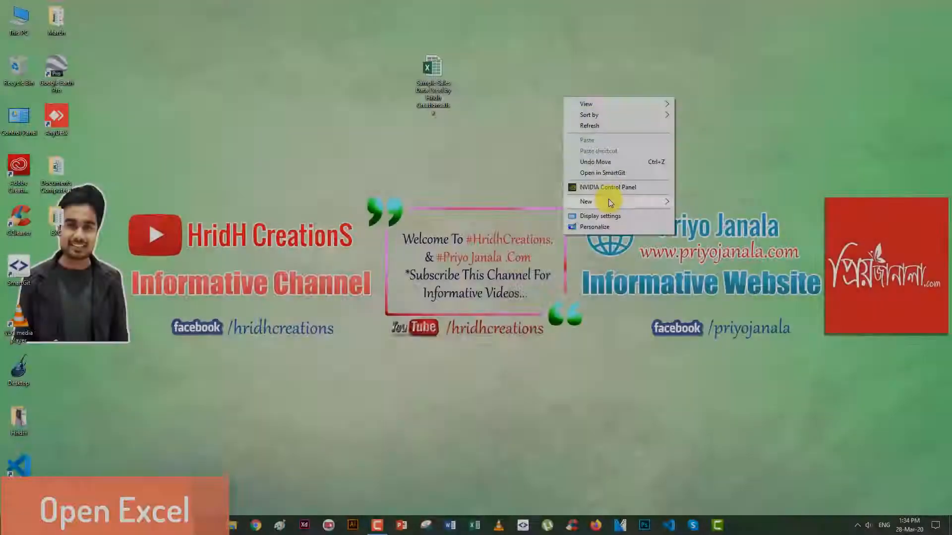
Create a new Excel workbook on the desktop named "Sales Data Report" and open it
mouse_move(595, 204)
left_click(711, 293)
type("Sales Data")
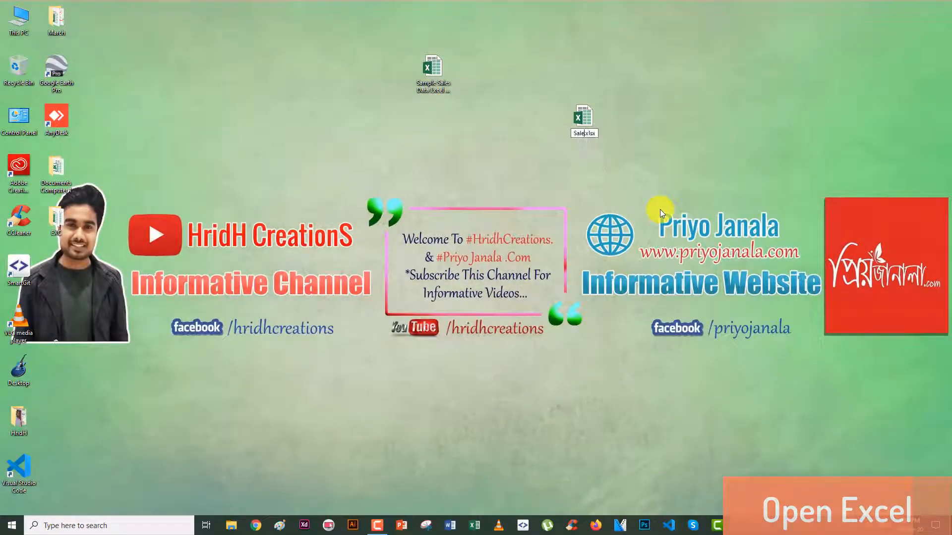
type(" Report")
key("Return")
double_click(588, 122)
left_click(557, 360)
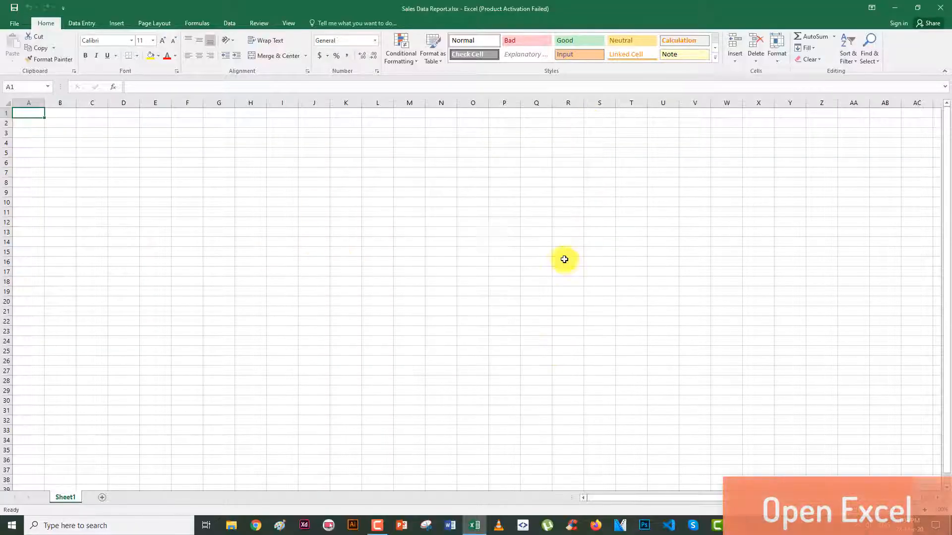
Enter the column headers "SL", "Emp Name" and "Emp ID" in cells A3 to C3
scroll(496, 233, "up", 3)
left_click(411, 219)
left_click(51, 139)
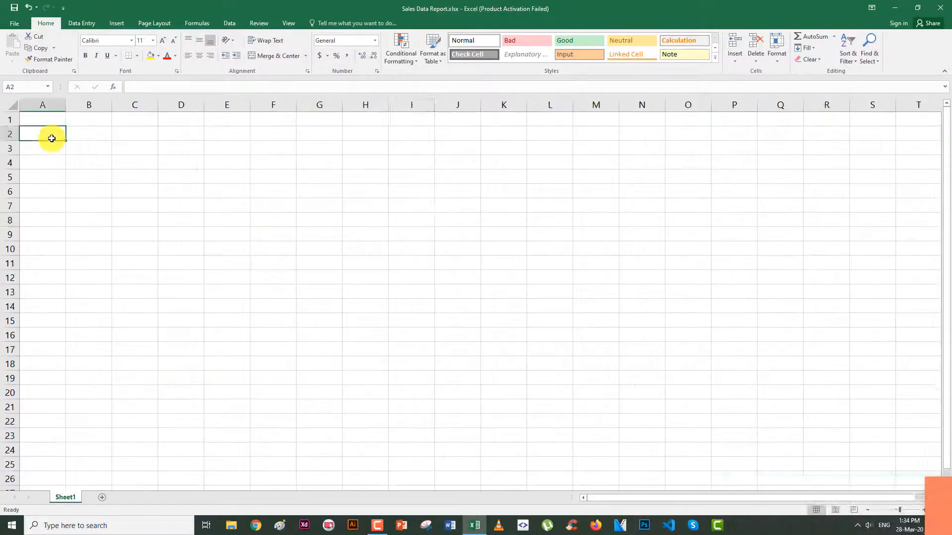
left_click(452, 206)
left_click(55, 152)
type("SL")
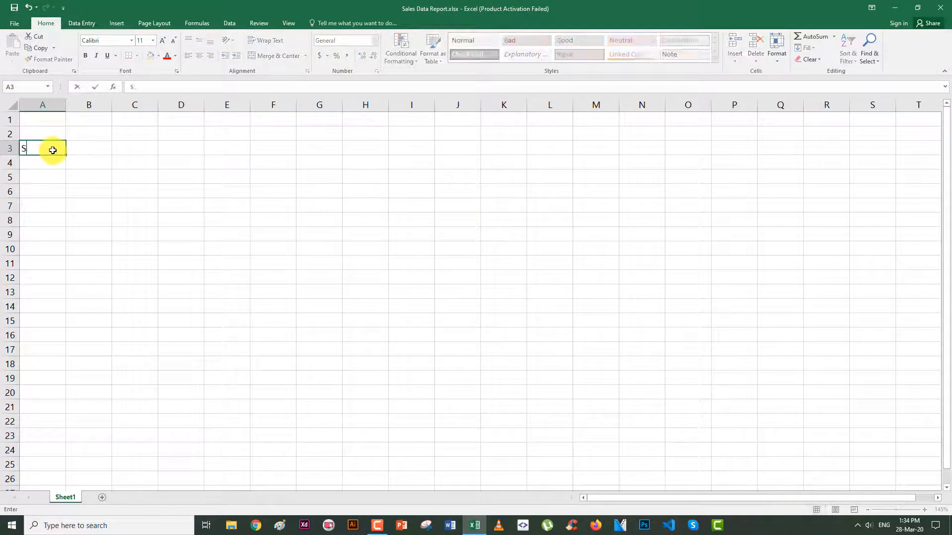
key("Tab")
type("Emp")
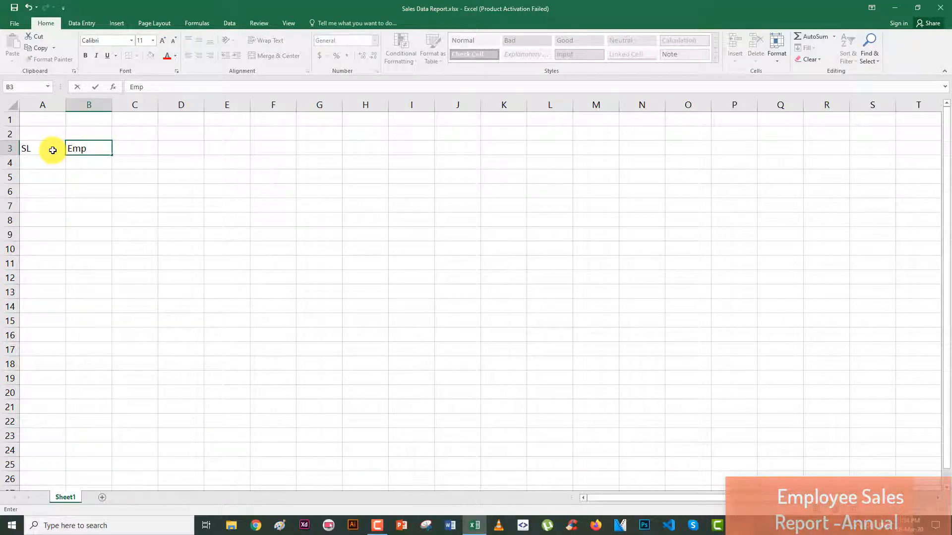
type(" Name")
key("Tab")
type("Em")
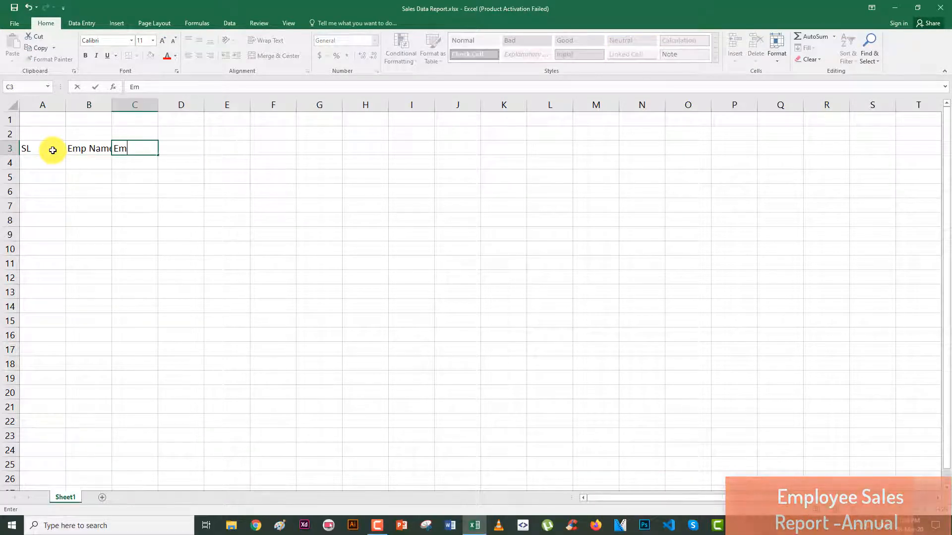
type("p ID")
key("Tab")
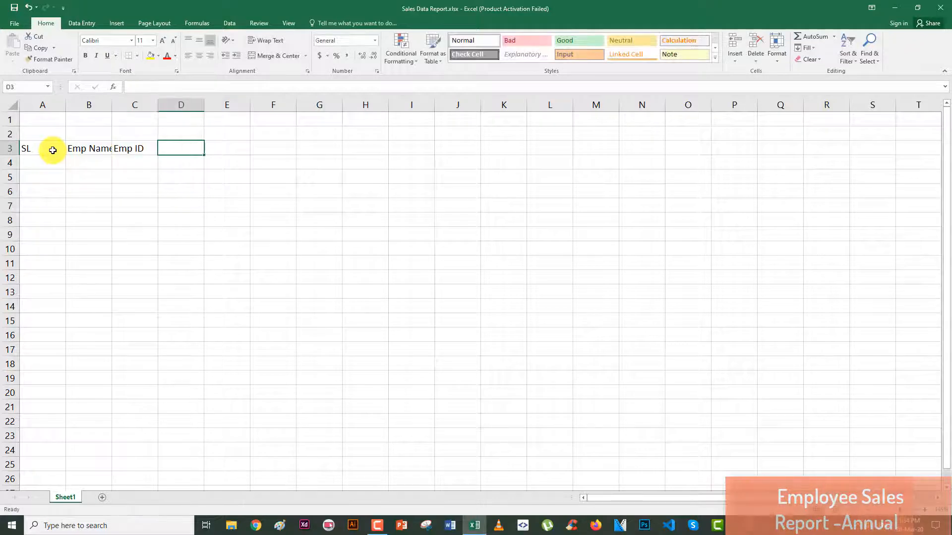
Enter the headers "Date of Joining" in cell D3 and "January" in cell E3
type("Date of")
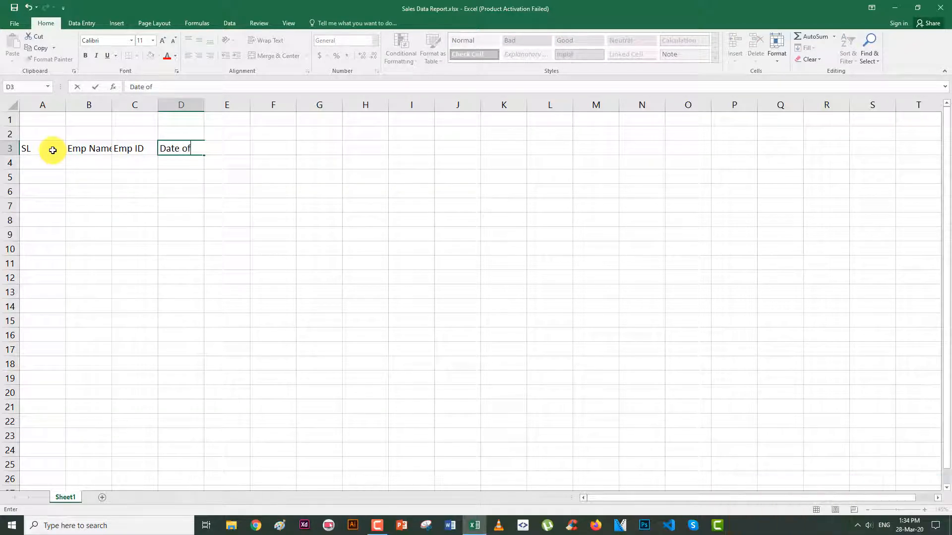
type(" Joining")
key("Tab")
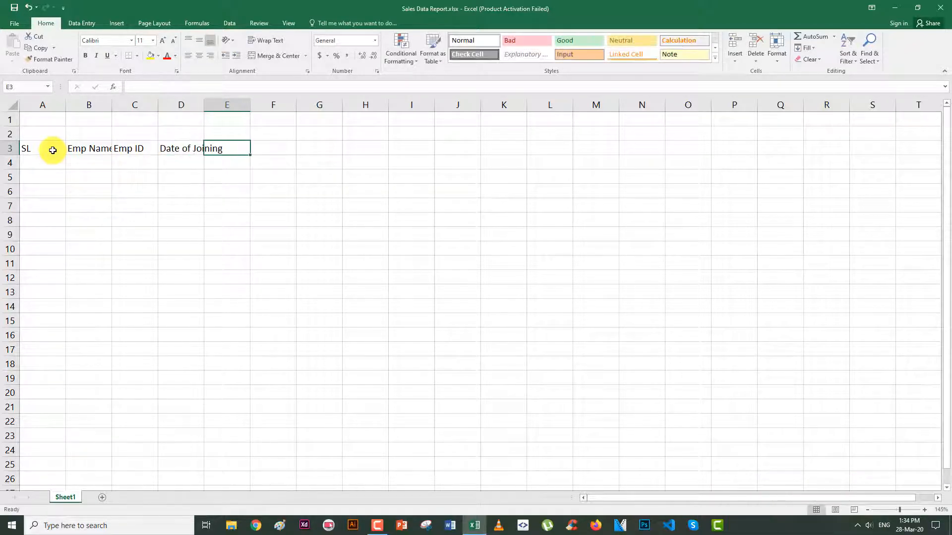
type("January")
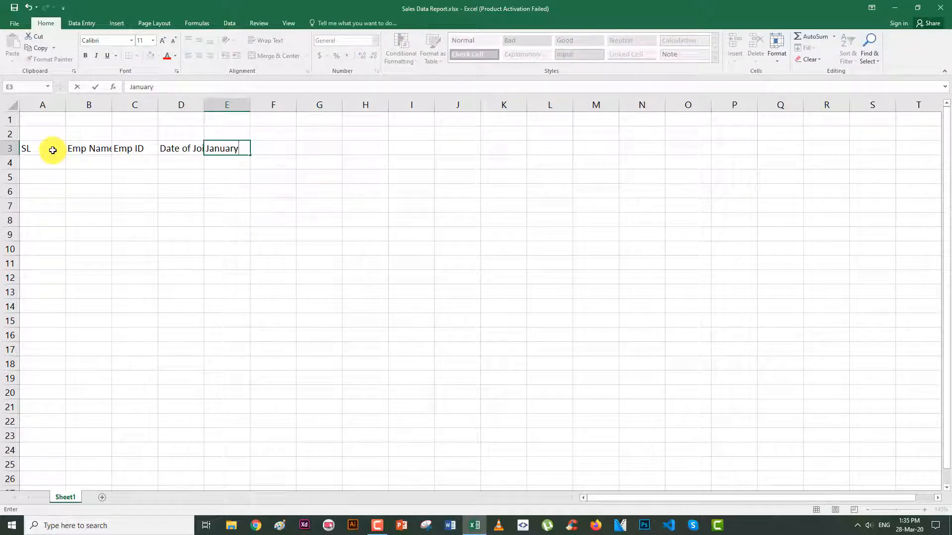
left_click(224, 233)
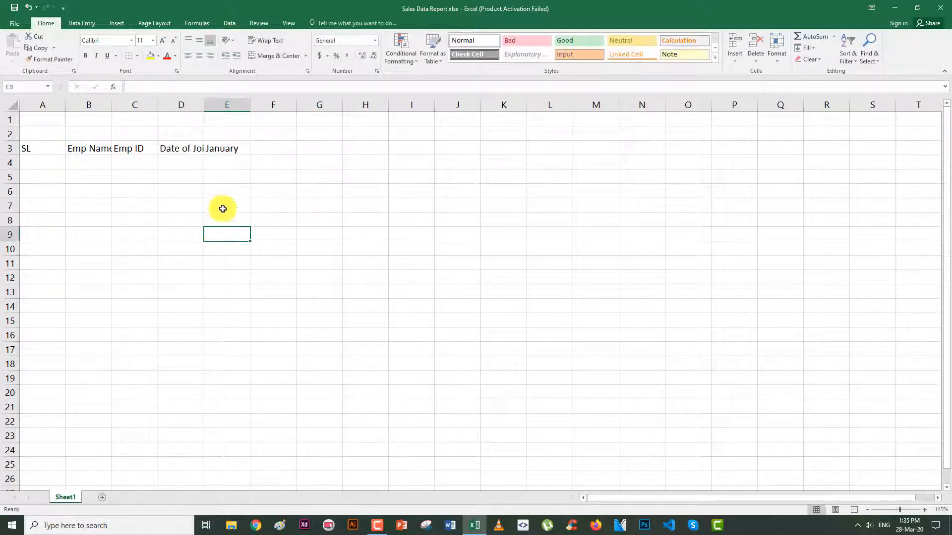
AutoFit the widths of columns A to D to their header text
double_click(66, 104)
double_click(81, 104)
double_click(131, 104)
double_click(168, 105)
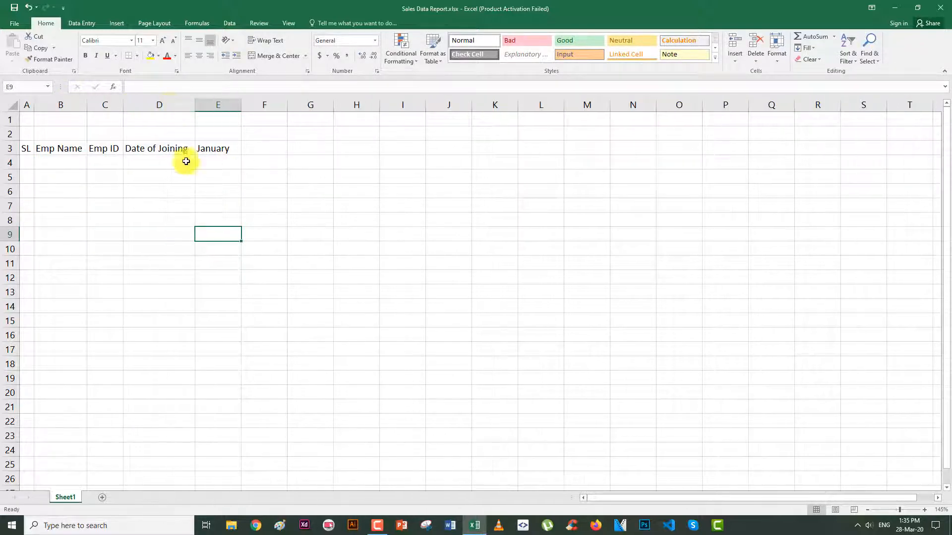
Fill the month headers from January in E3 across to December in P3 and centre them
left_click(226, 148)
left_click_drag(241, 155, 744, 152)
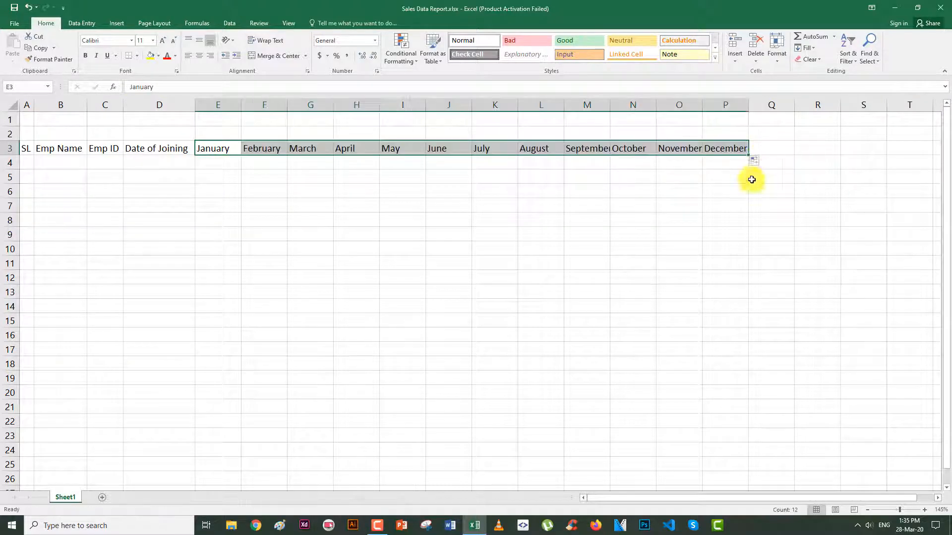
left_click(200, 56)
left_click(455, 189)
Add the headers "Total Sales" in cell Q3 and "Avg Sales" in cell R3
left_click(783, 152)
type("Total Sales")
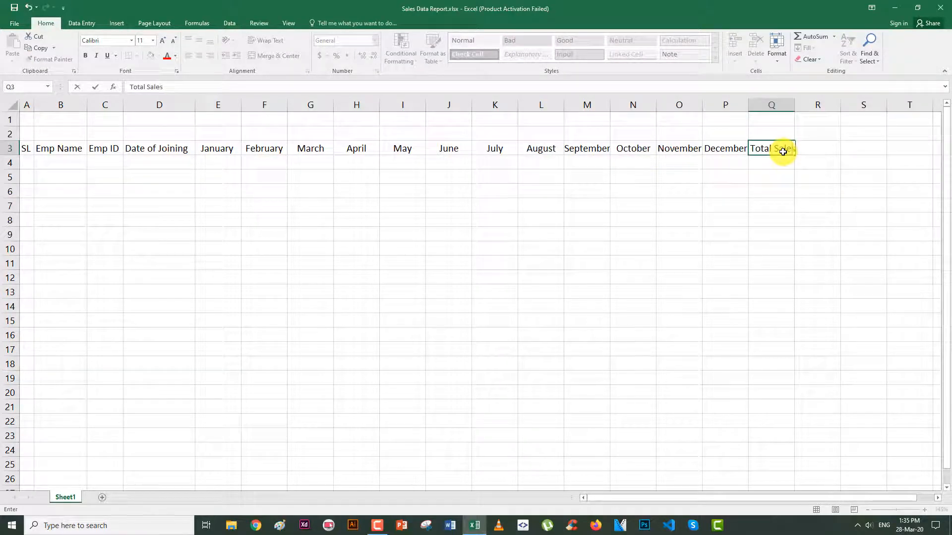
key("Tab")
type("Av")
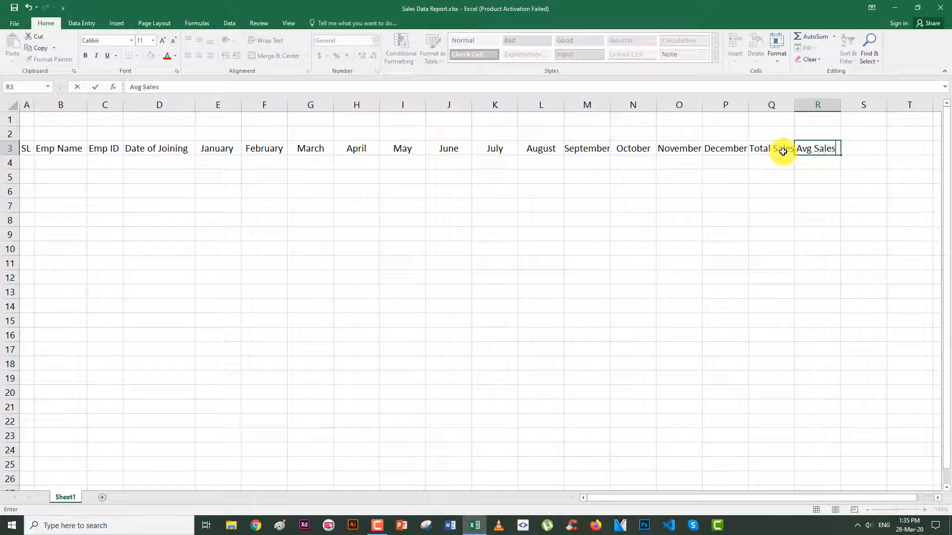
left_click(786, 179)
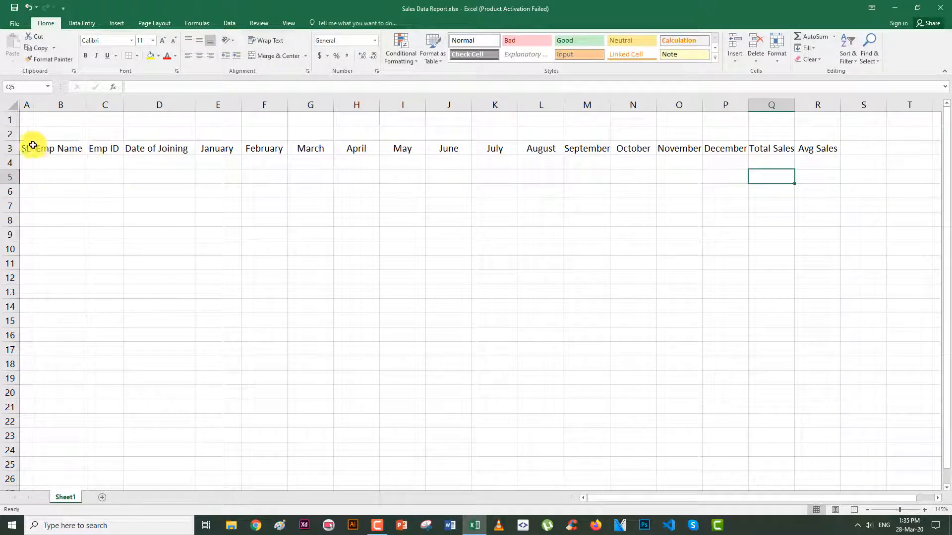
Enter 1 and 2 under SL and extend the serial numbers down to 20 in A4:A23
left_click(29, 163)
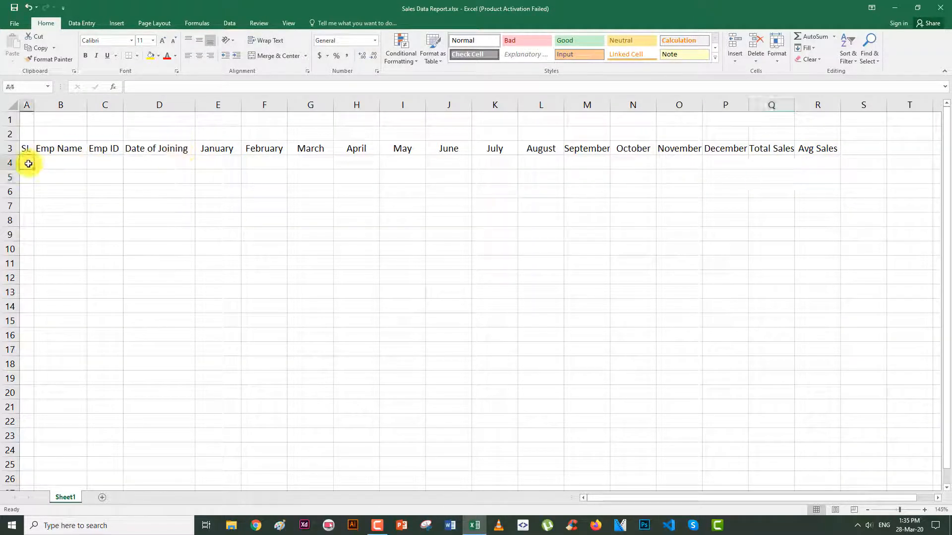
type("1")
key("Return")
type("2")
key("Return")
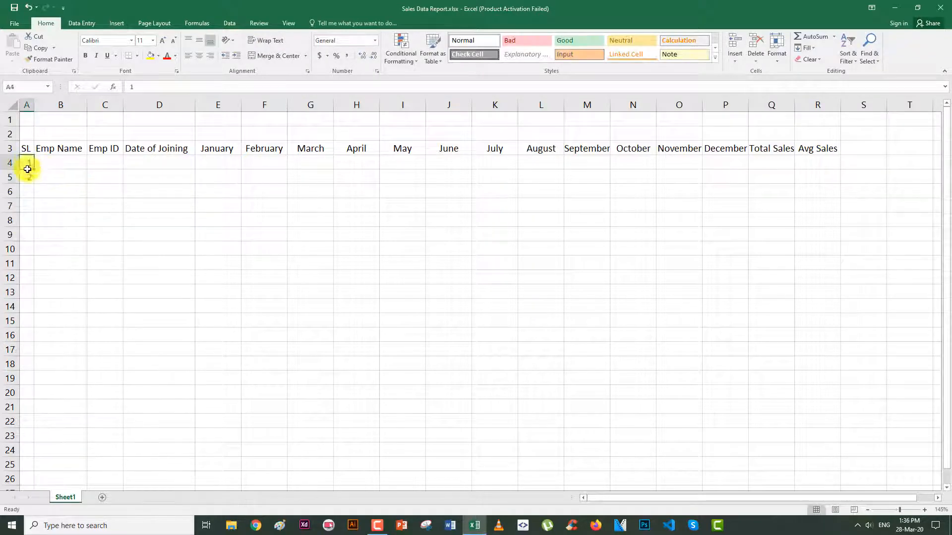
left_click_drag(25, 168, 24, 403)
scroll(106, 400, "up", 1)
left_click(203, 392)
left_click(135, 376)
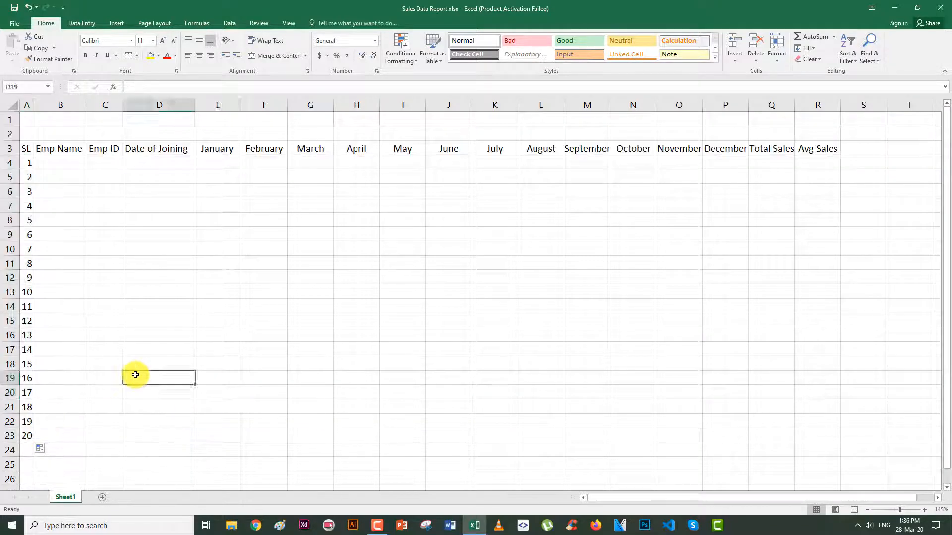
Apply all borders to the table range A3:R23
left_click_drag(27, 150, 801, 429)
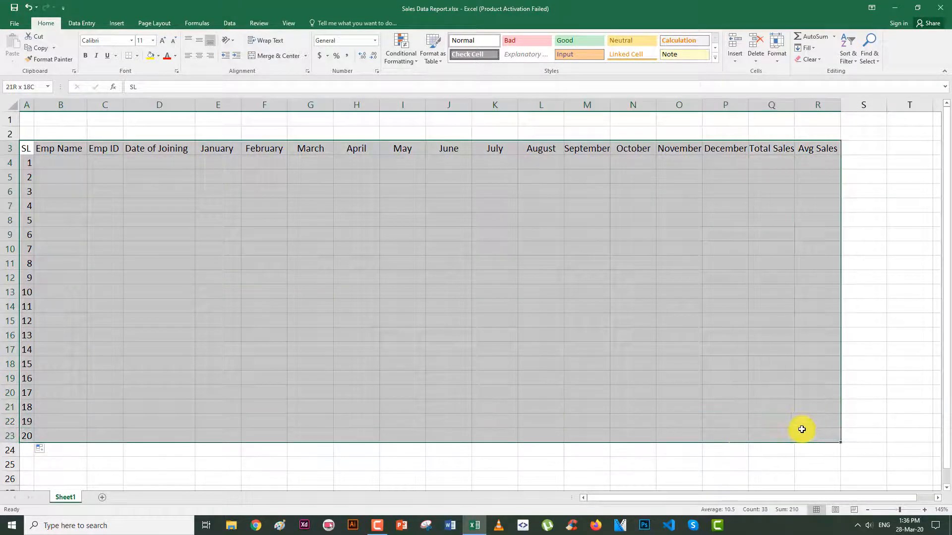
left_click(137, 56)
left_click(132, 134)
left_click(230, 203)
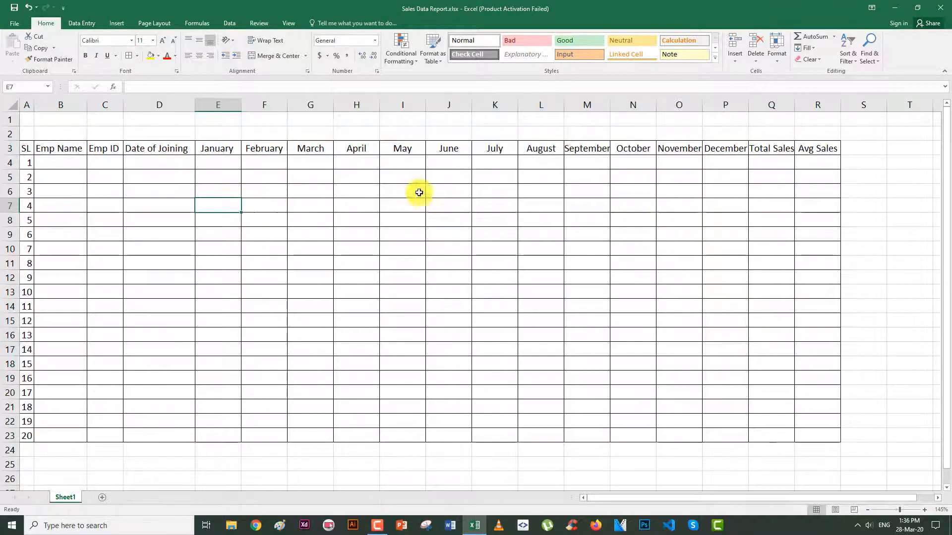
AutoFit the September, December and Total Sales columns to their header text
left_click(641, 248)
double_click(610, 105)
double_click(748, 105)
double_click(795, 105)
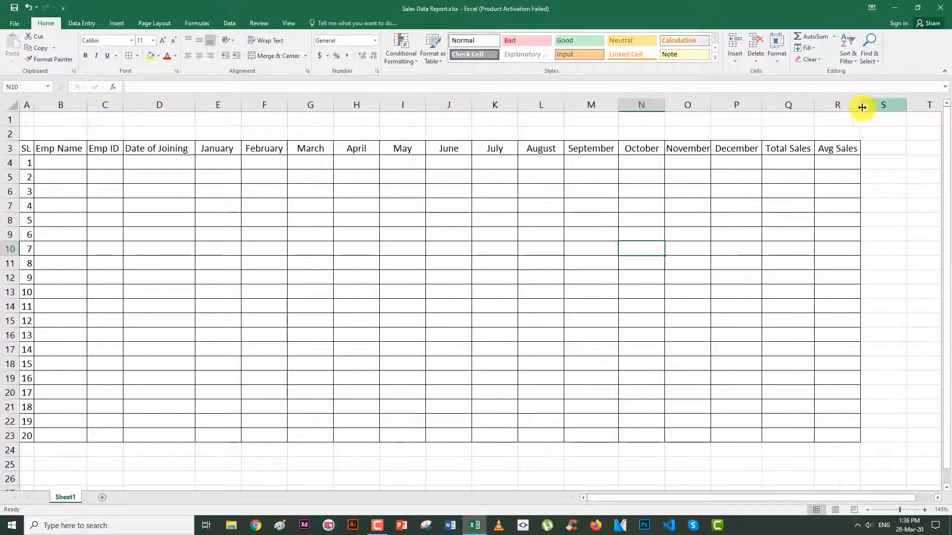
Make the header row A3:R3 bold
scroll(27, 117, "down", 1)
scroll(28, 117, "up", 1)
left_click_drag(27, 149, 843, 149)
left_click(85, 56)
left_click(265, 205)
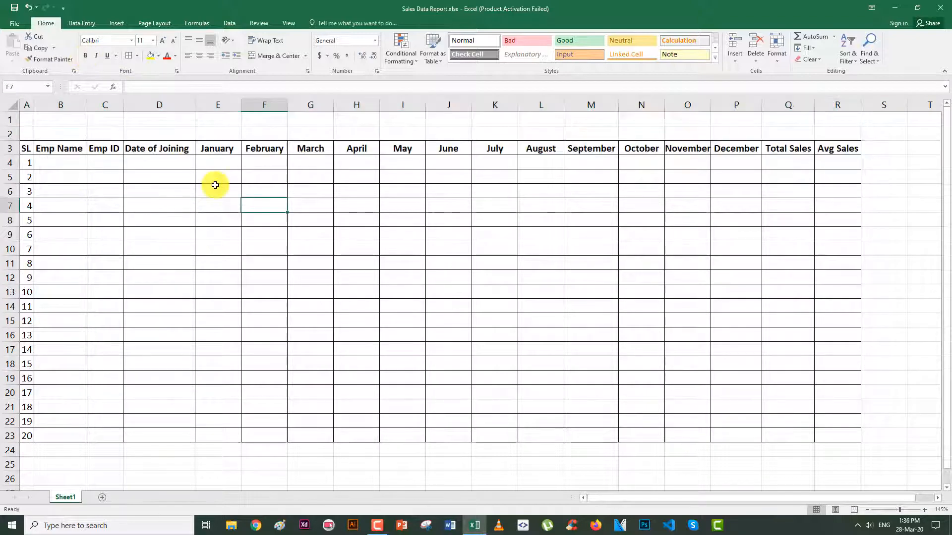
Merge and centre A1:R1 and enter the title "ABCD Company"
left_click_drag(30, 119, 820, 123)
left_click(277, 56)
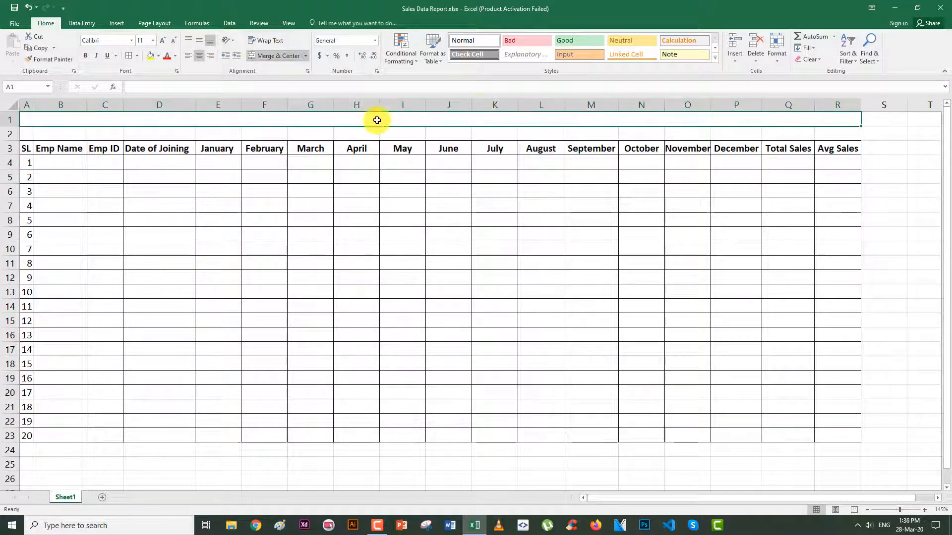
type("ABCD Company")
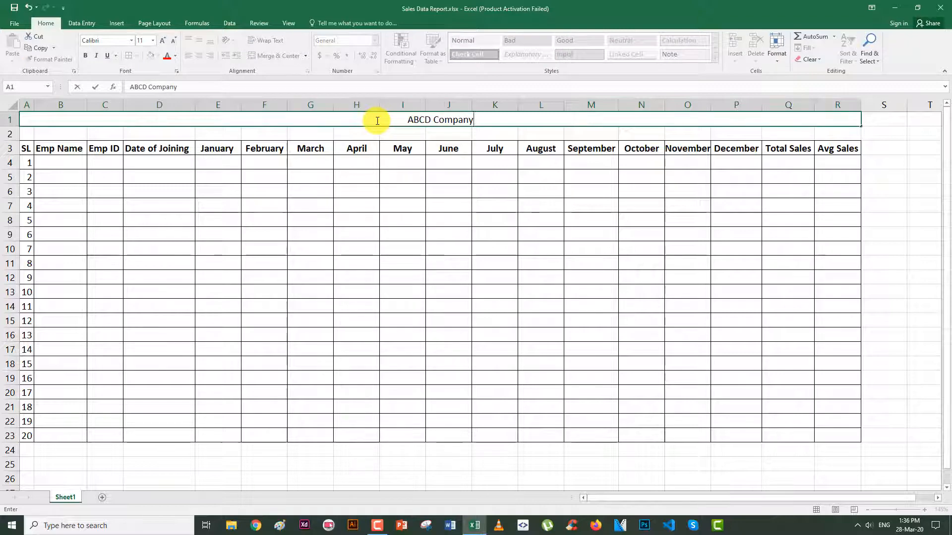
key("Return")
Merge and centre A2:R2 and enter the subtitle "Sales data for the Year 2020"
left_click_drag(36, 134, 838, 134)
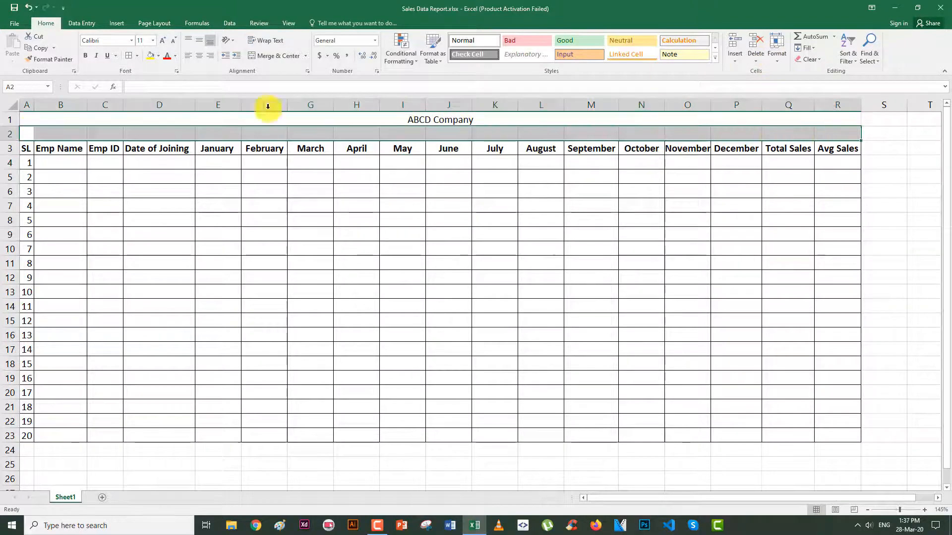
left_click(278, 55)
type("Y")
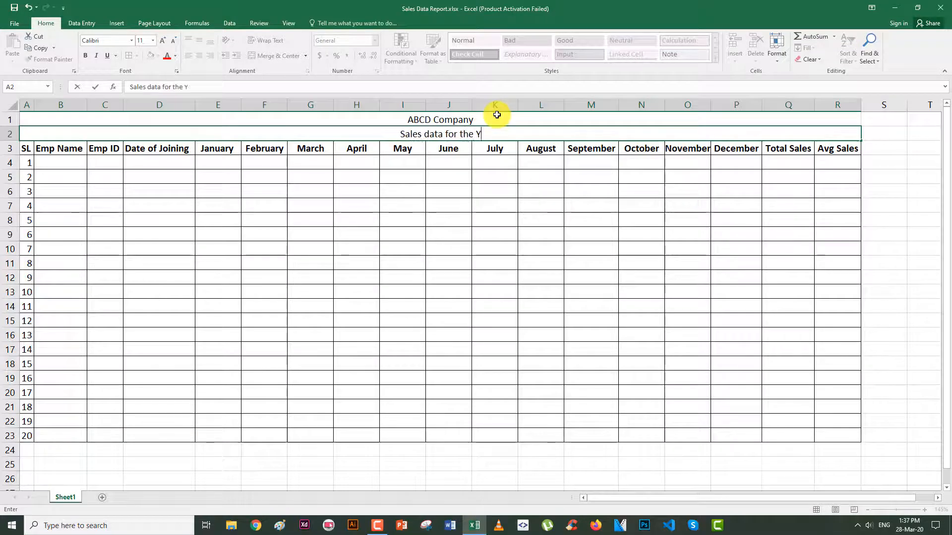
type("ear 2020")
left_click(541, 163)
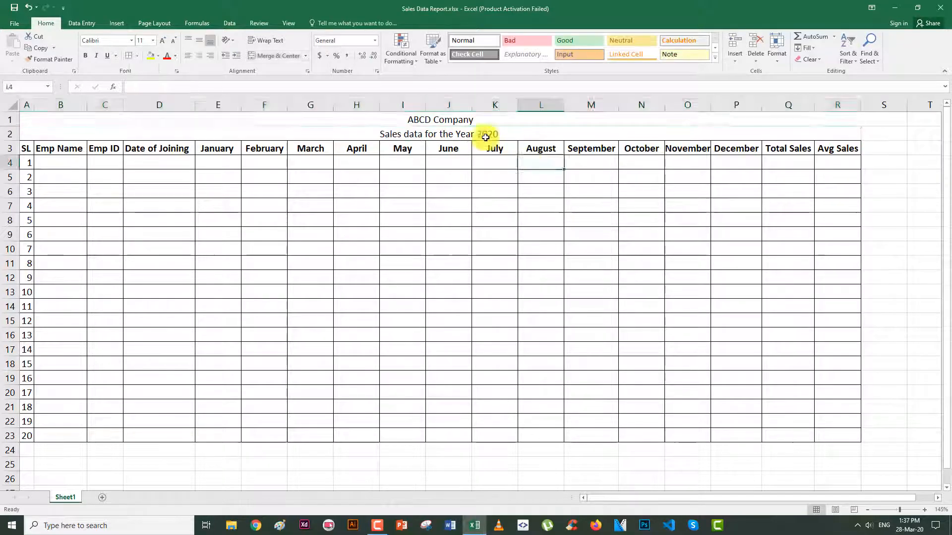
Increase the company title in row 1 to font size 16 and colour its text dark blue
left_click(471, 121)
triple_click(163, 40)
left_click(175, 55)
left_click(253, 162)
left_click(496, 166)
left_click(453, 118)
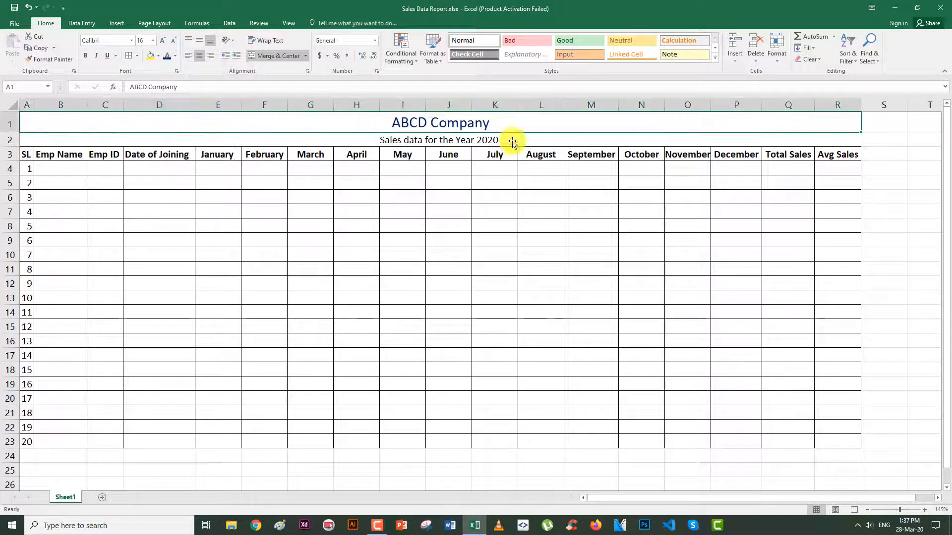
Make the sales data subtitle in row 2 bold
left_click(452, 140)
key("ctrl+b")
left_click(449, 211)
left_click(688, 202)
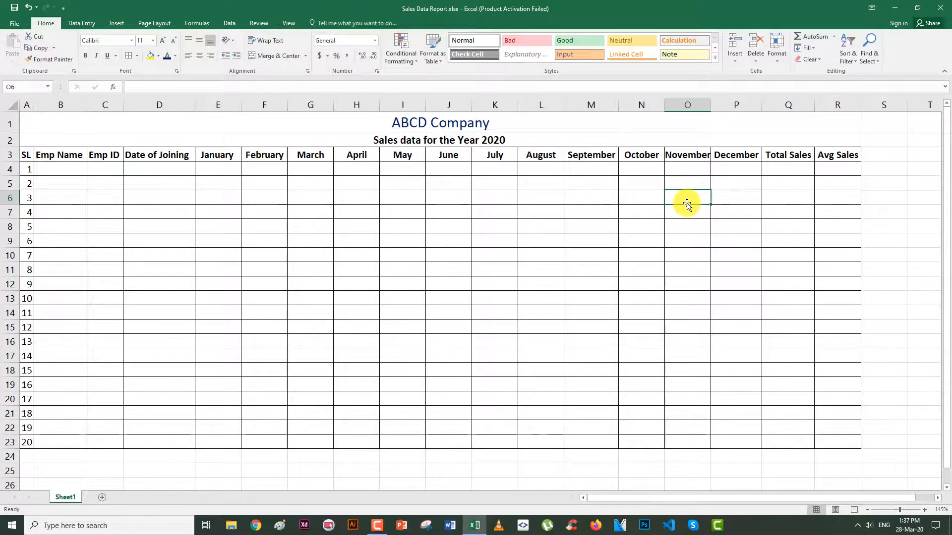
Enter the first employee's full name in cell B4 and their employee ID in cell C4
left_click(72, 172)
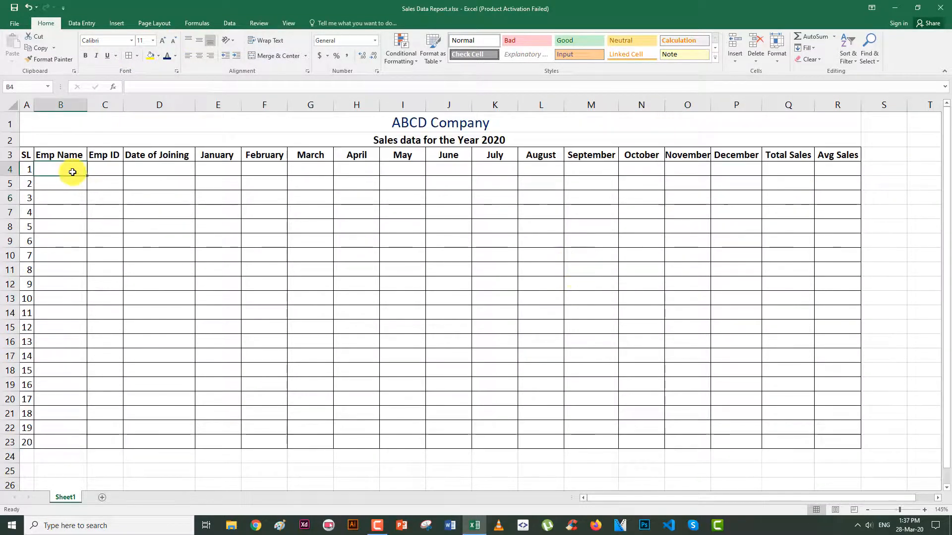
type("SH")
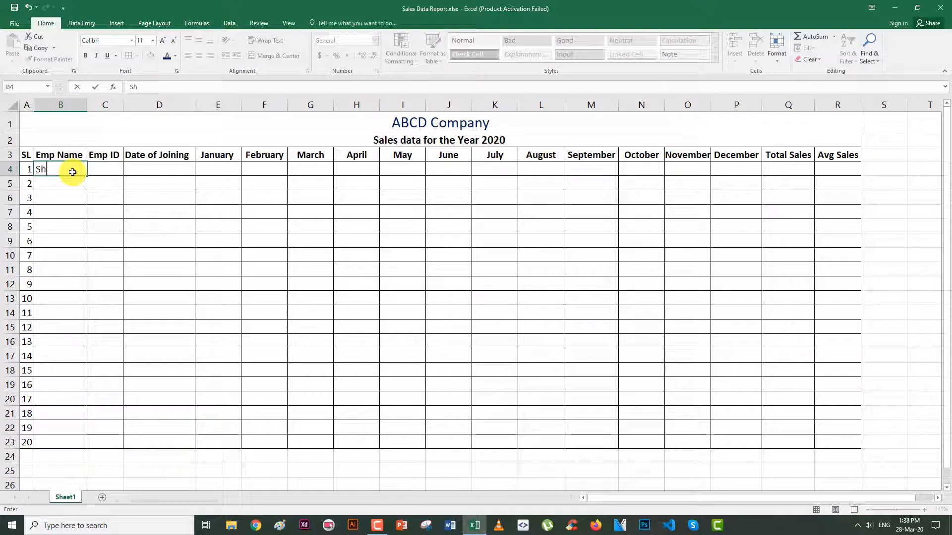
type("oel Arman")
key("Tab")
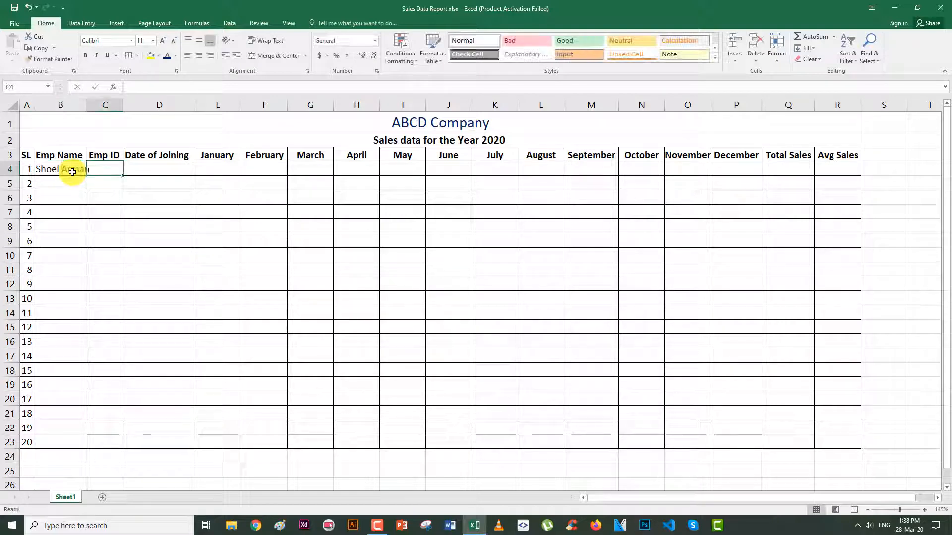
type("SR")
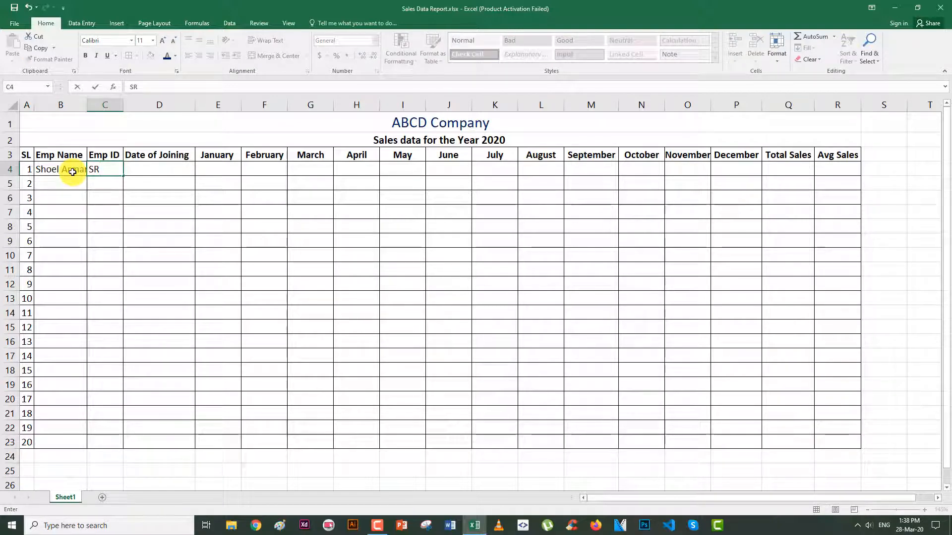
type("1001")
key("Tab")
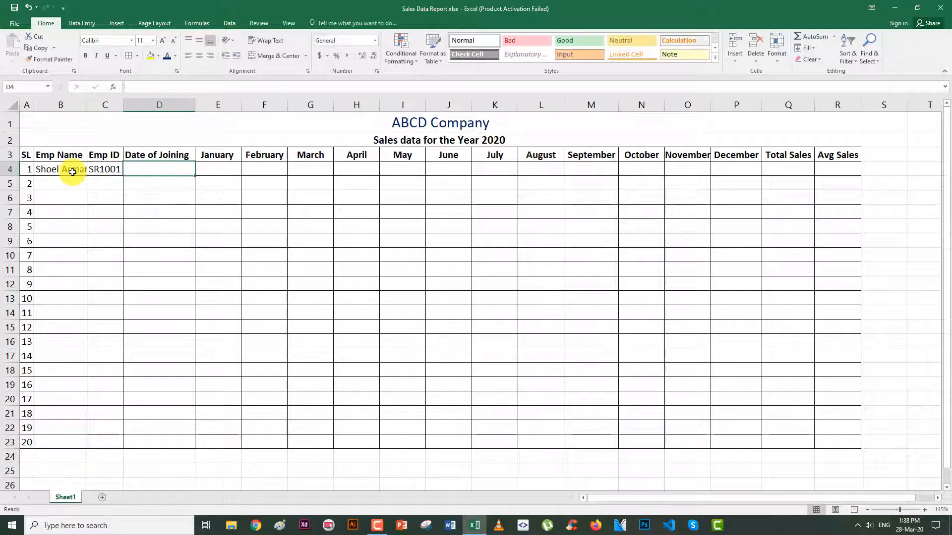
Enter the first employee's date of joining, 01/12/2018, in cell D4
type("0")
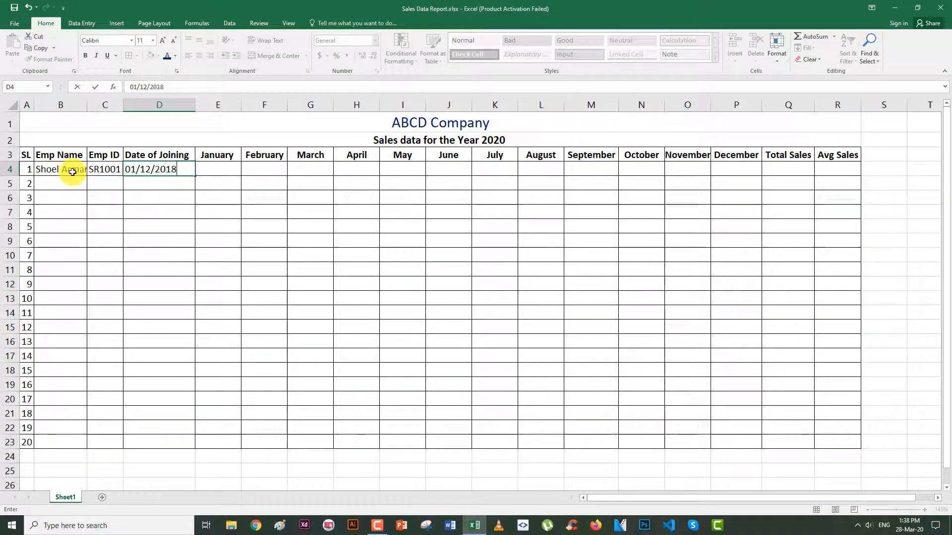
type("1/12/2018")
key("Return")
left_click(182, 172)
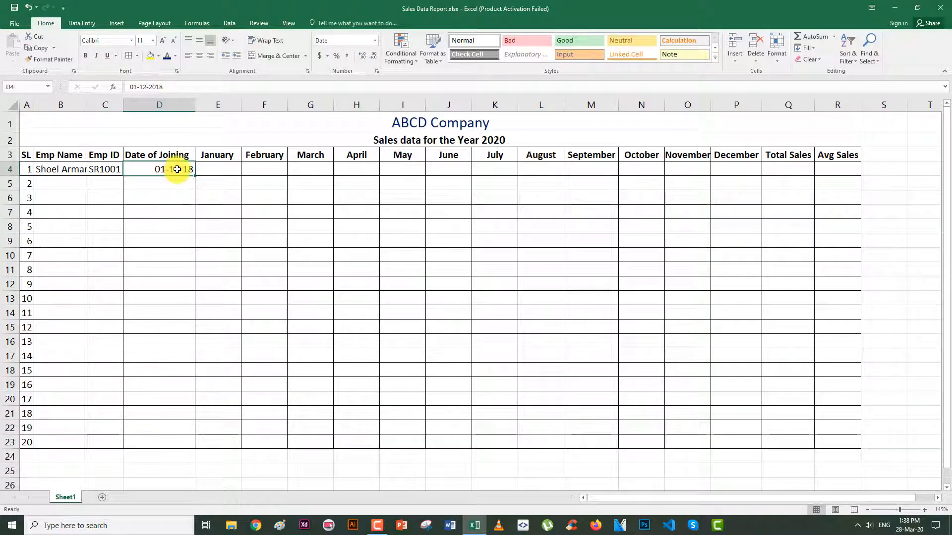
Format the Date of Joining cells D4:D23 as dates of the type 14-Mar-2012
left_click_drag(177, 169, 184, 442)
left_click(375, 40)
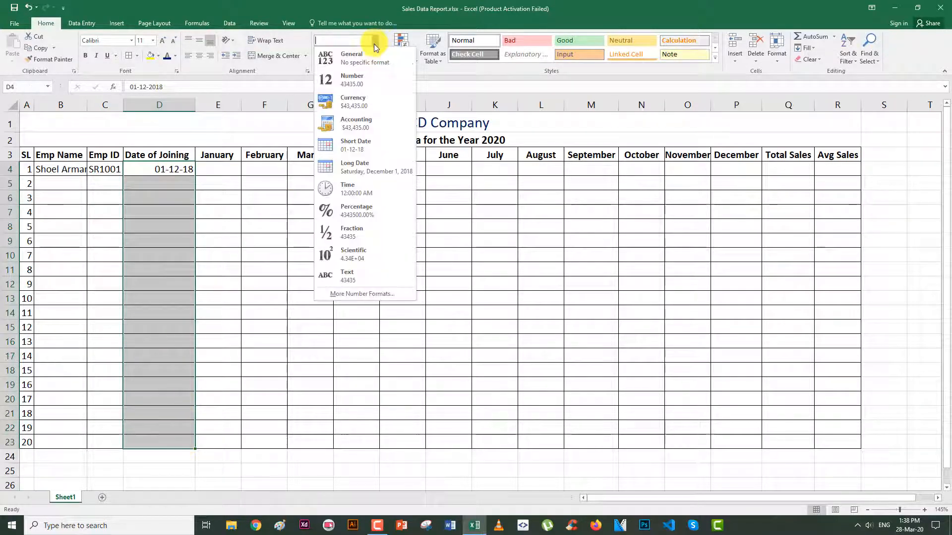
left_click(365, 294)
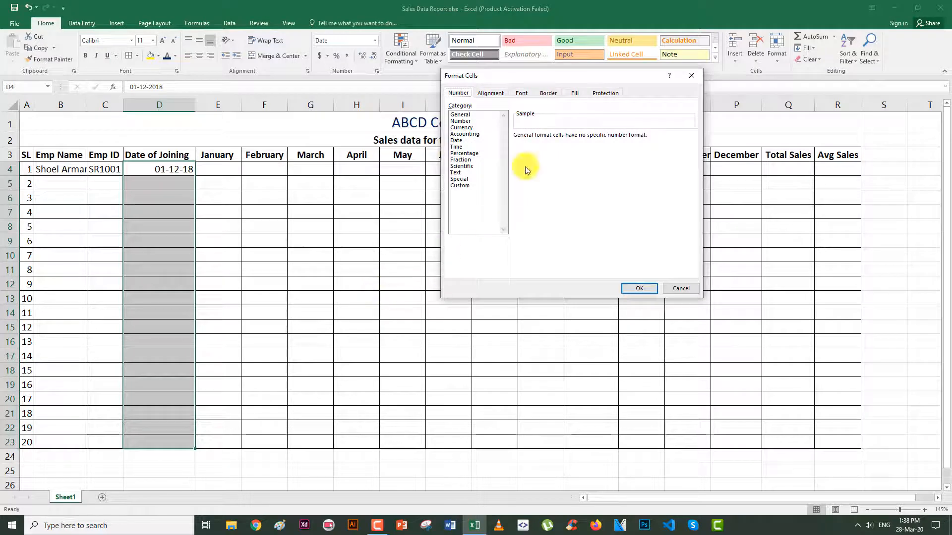
left_click(456, 141)
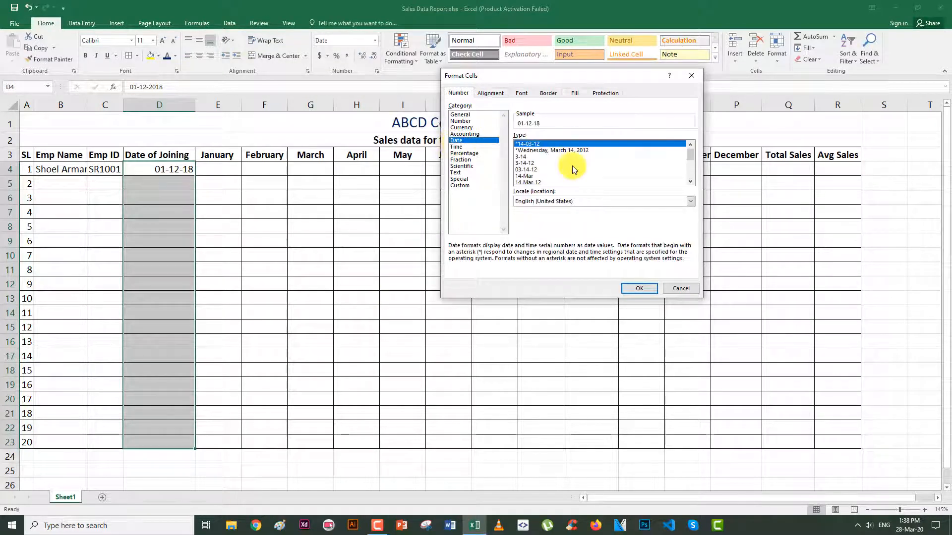
left_click(529, 183)
scroll(545, 180, "down", 2)
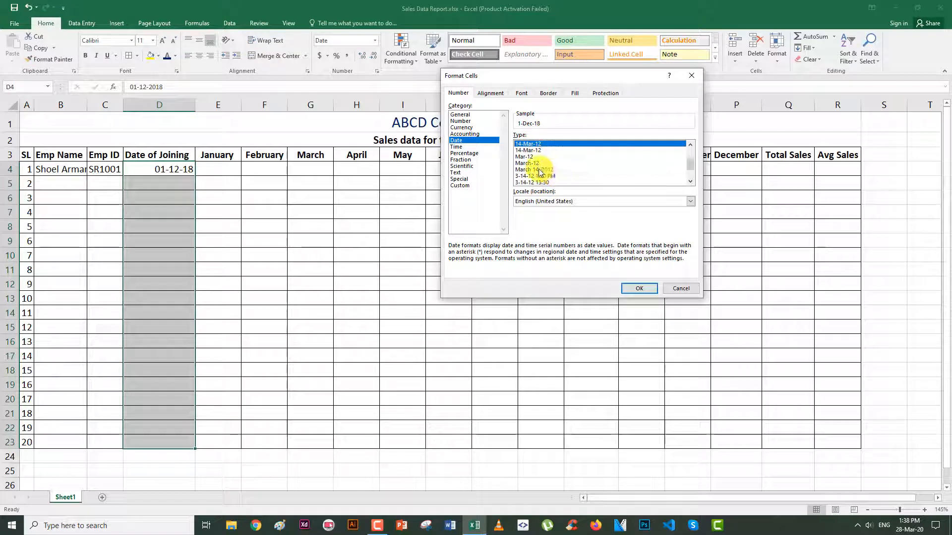
left_click(533, 163)
scroll(550, 178, "down", 2)
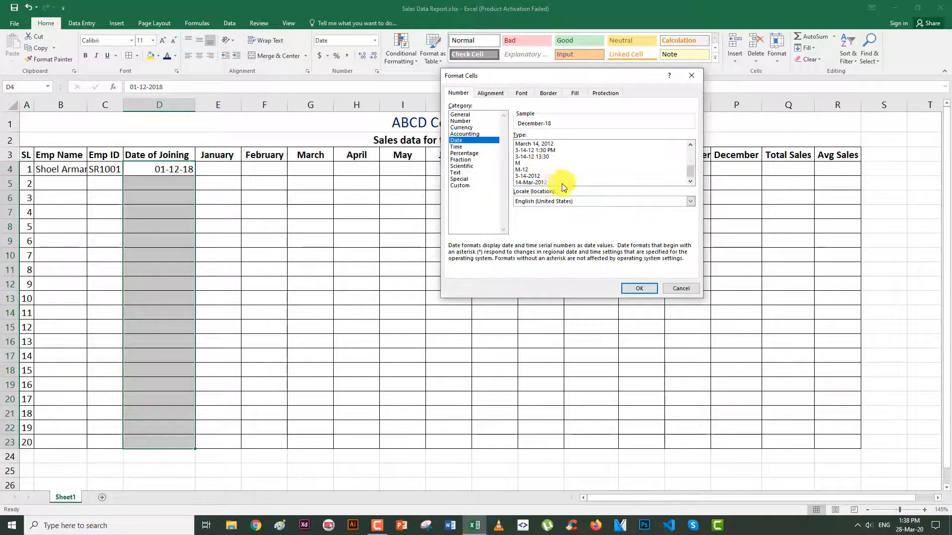
left_click(533, 180)
left_click(639, 289)
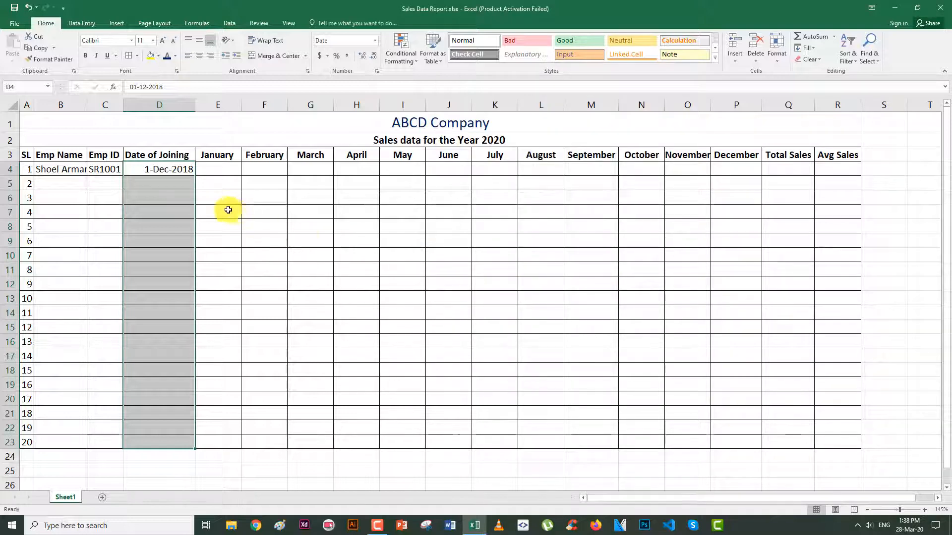
Enter the first employee's January to June sales in row 4: 40000, 5000, 22000, 25000, 30000 and 22000
left_click(180, 171)
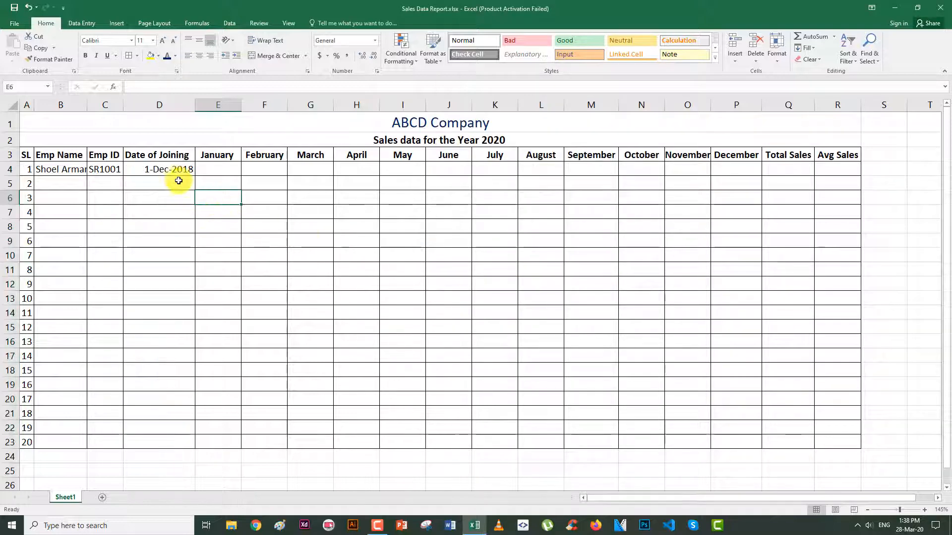
left_click(234, 173)
type("40000")
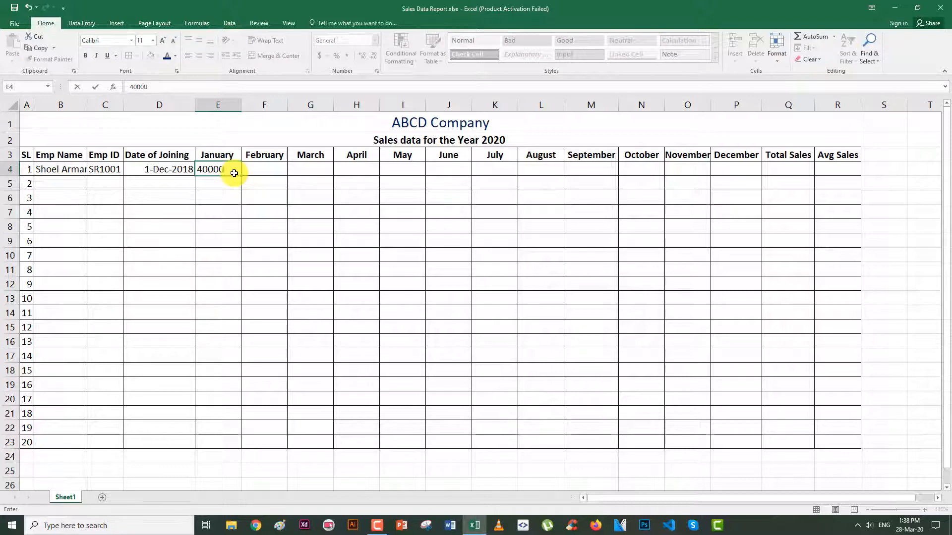
key("Tab")
type("5000")
key("Tab")
type("2200")
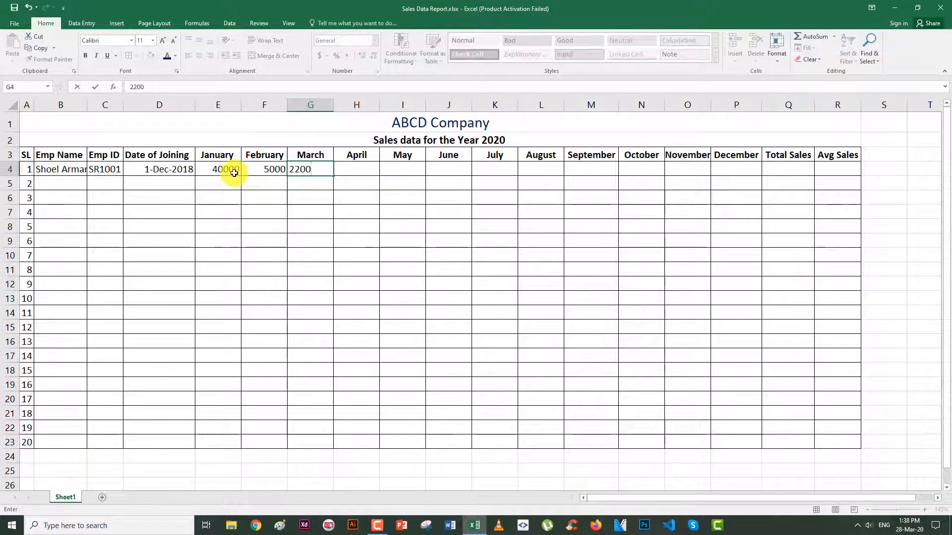
type("0")
key("Tab")
type("25000")
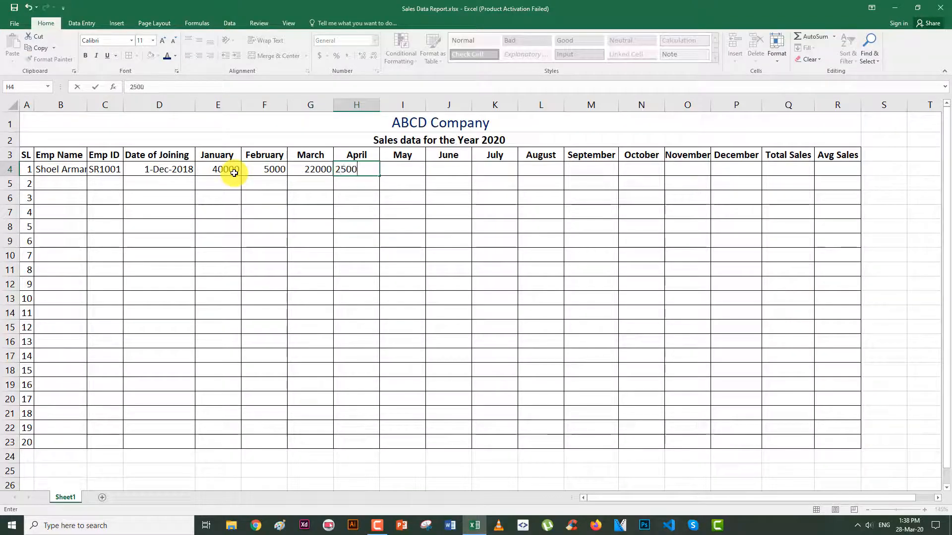
key("Tab")
type("30000")
key("Tab")
type("22000")
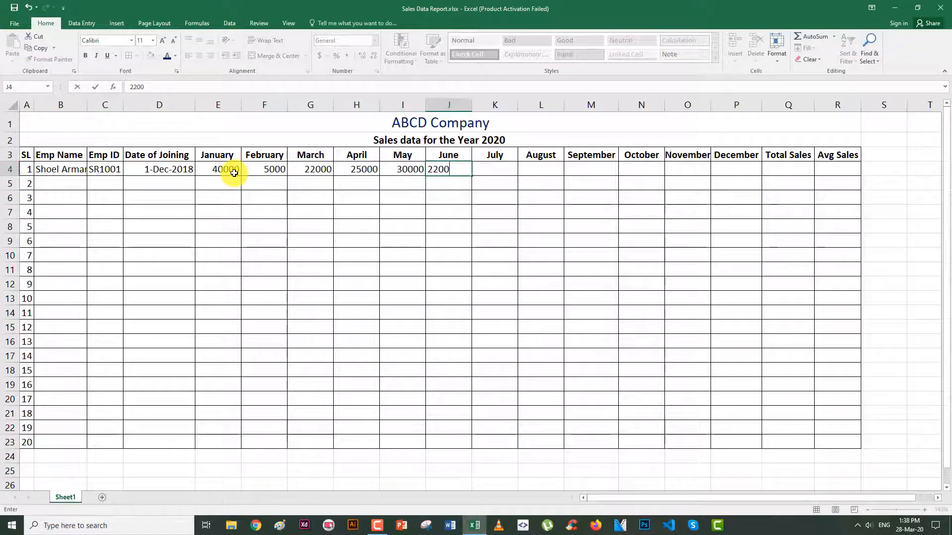
Enter the first employee's July to November sales in row 4: 5000, 23000, 10000, 44000 and 2500
key("Tab")
type("5000")
key("Tab")
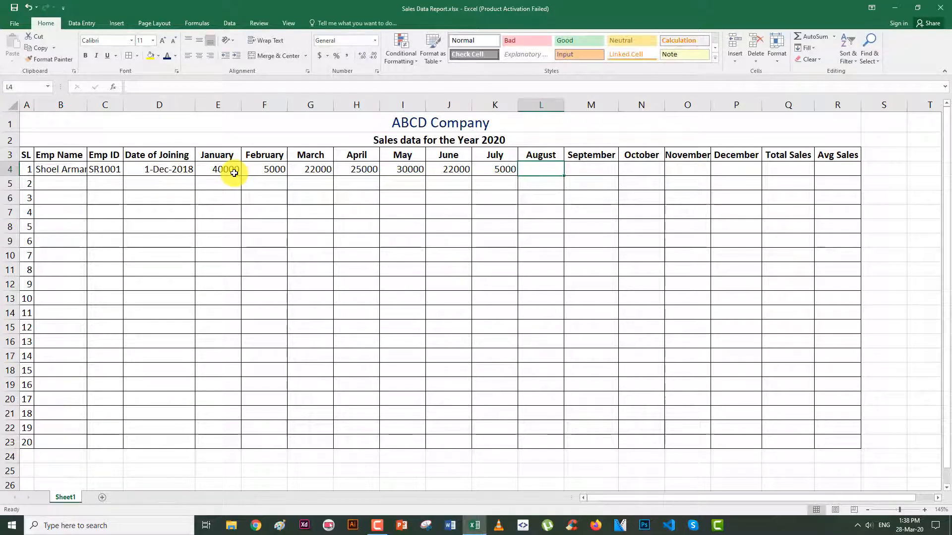
type("23000")
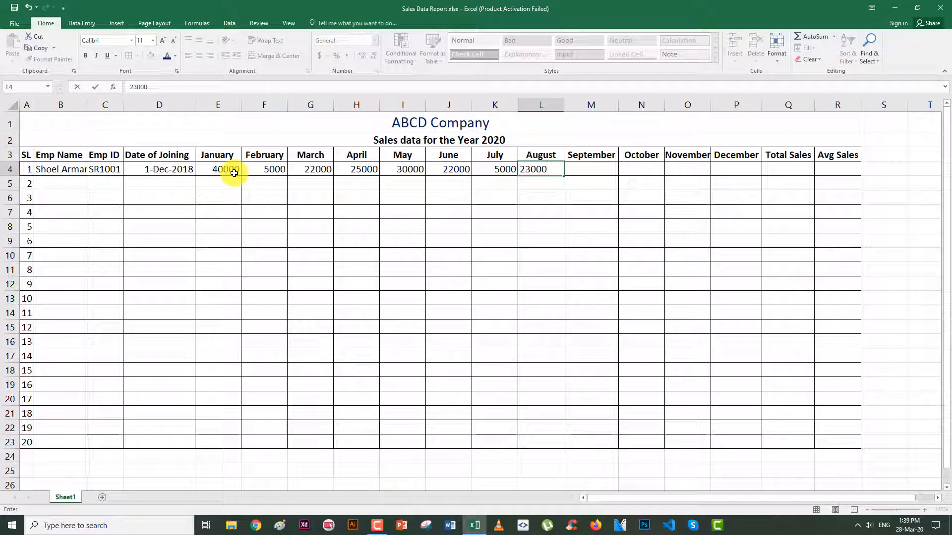
key("Tab")
type("10000")
key("Tab")
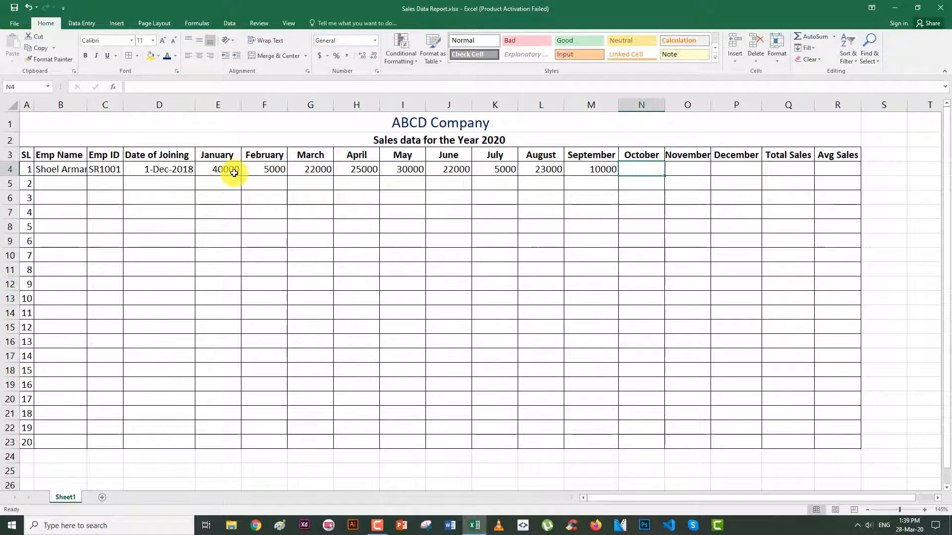
type("44000")
key("Tab")
type("2")
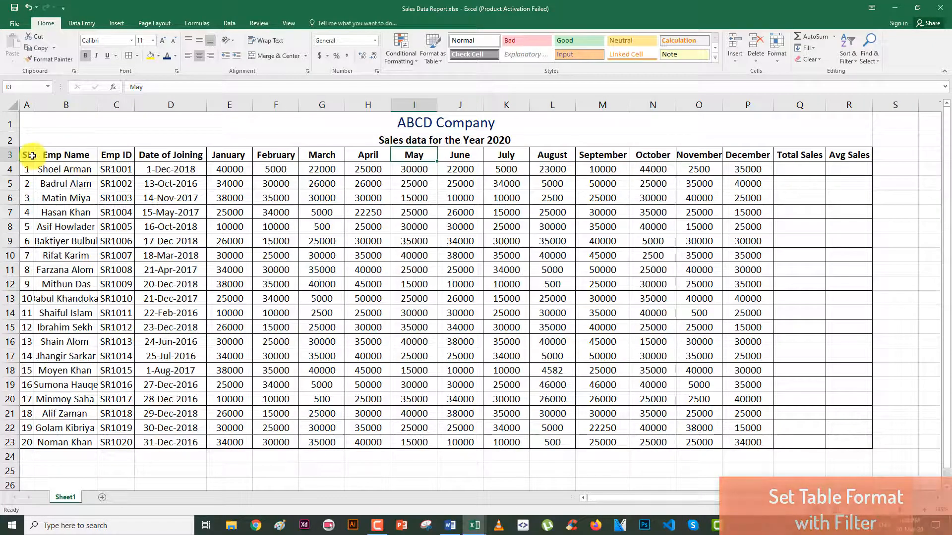
Format the range A3:R23 as a table that uses row 3 as its header row
left_click_drag(25, 155, 859, 446)
left_click(433, 49)
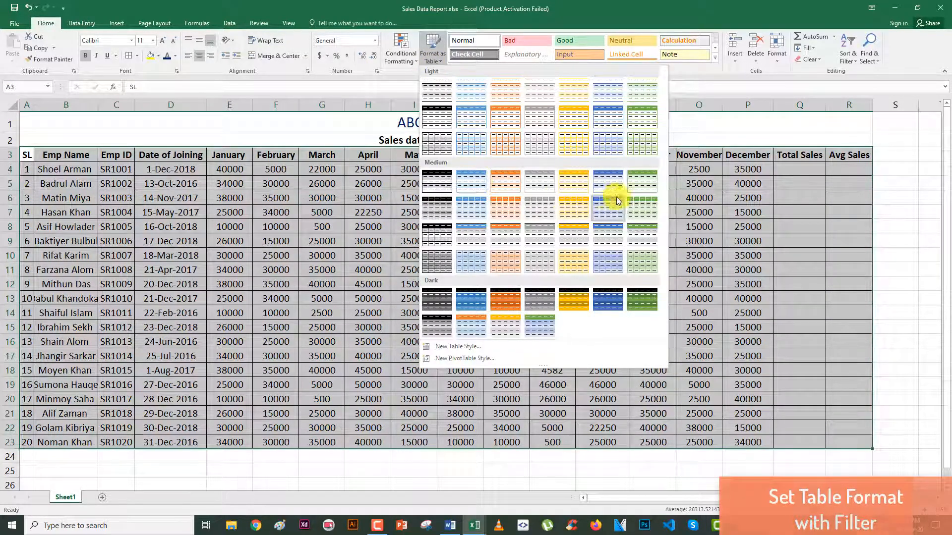
left_click(640, 181)
left_click(564, 210)
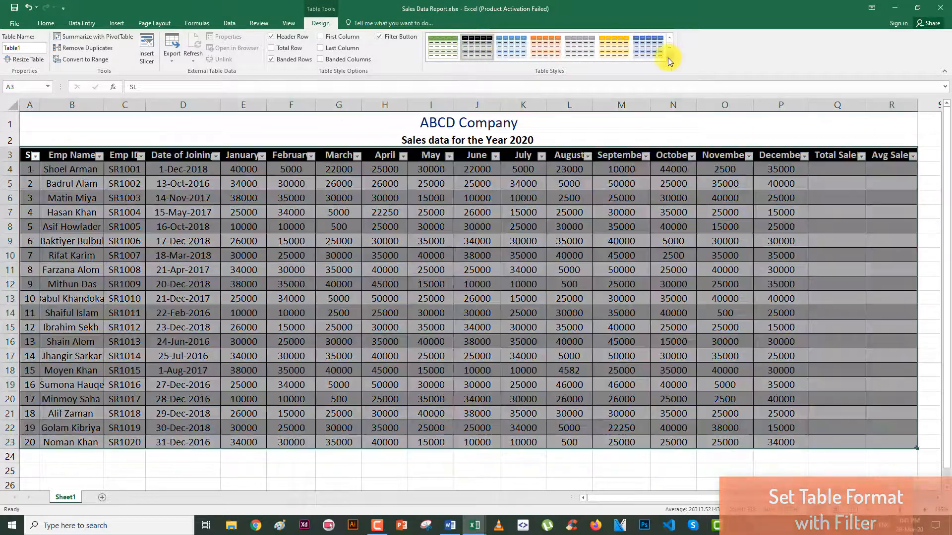
Change the table style to the light black-and-grey banded style with gridlines
left_click(669, 58)
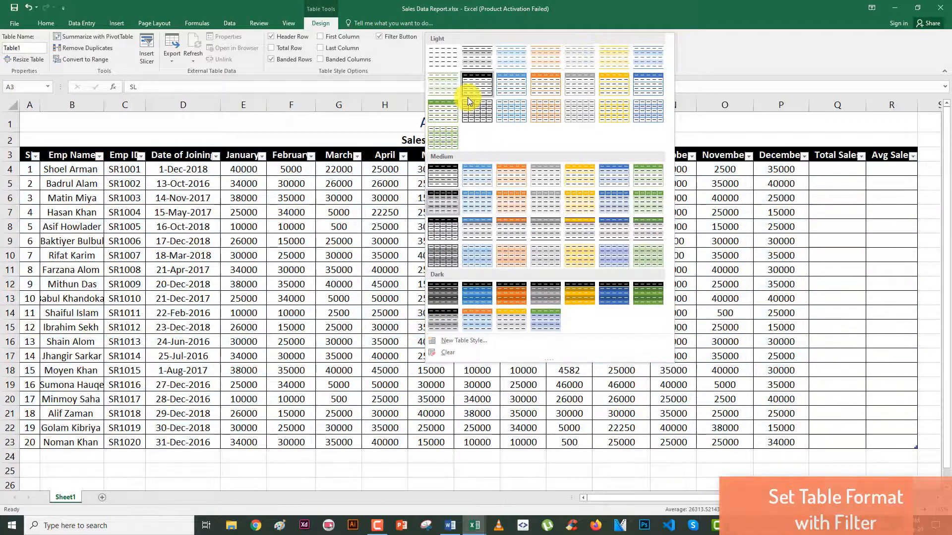
left_click(481, 115)
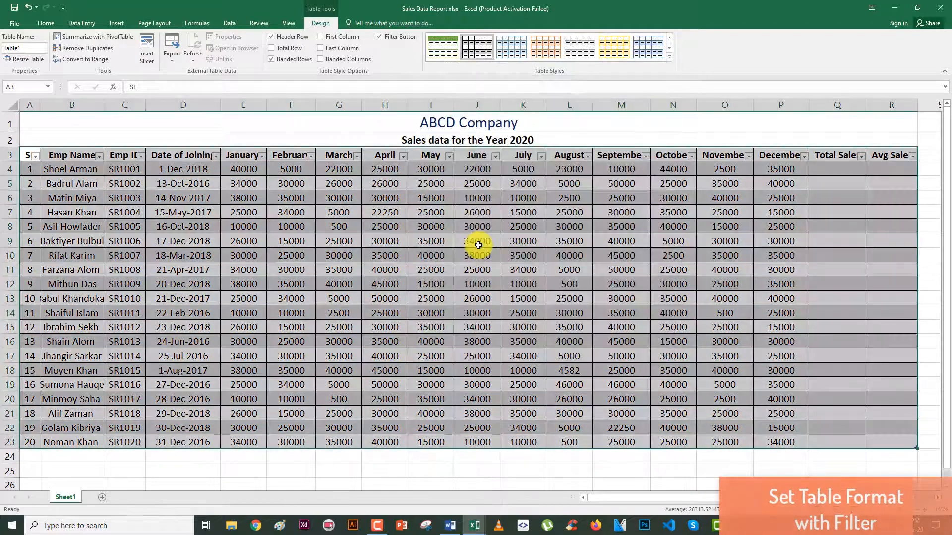
left_click(478, 244)
left_click(279, 122)
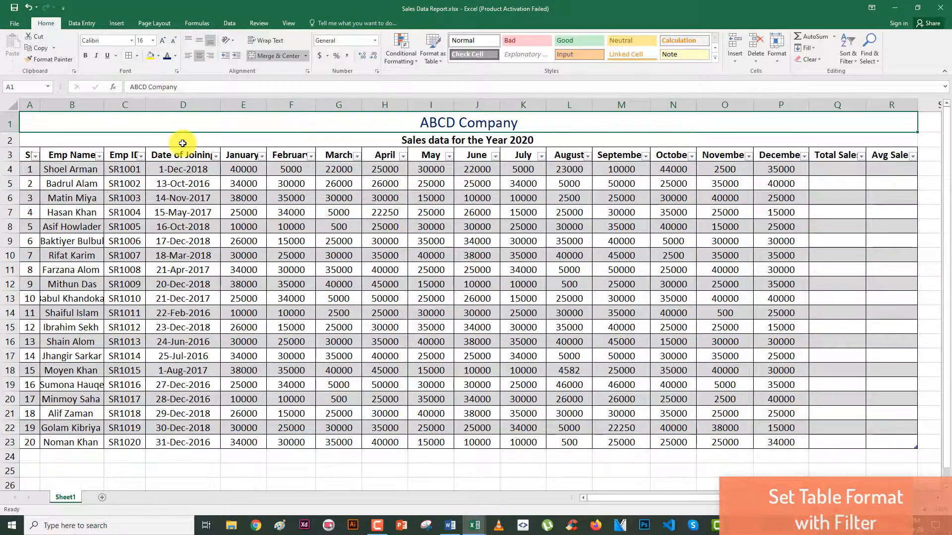
Examine the header filters of the table, including the sort and filter options for SL and Emp Name
scroll(500, 308, "down", 2)
scroll(499, 309, "up", 2)
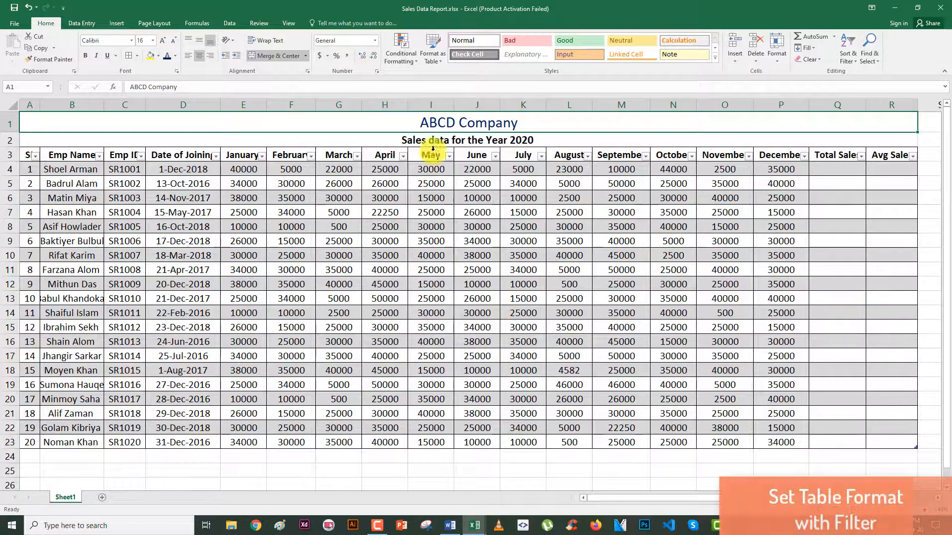
left_click(37, 157)
left_click(36, 157)
left_click(100, 157)
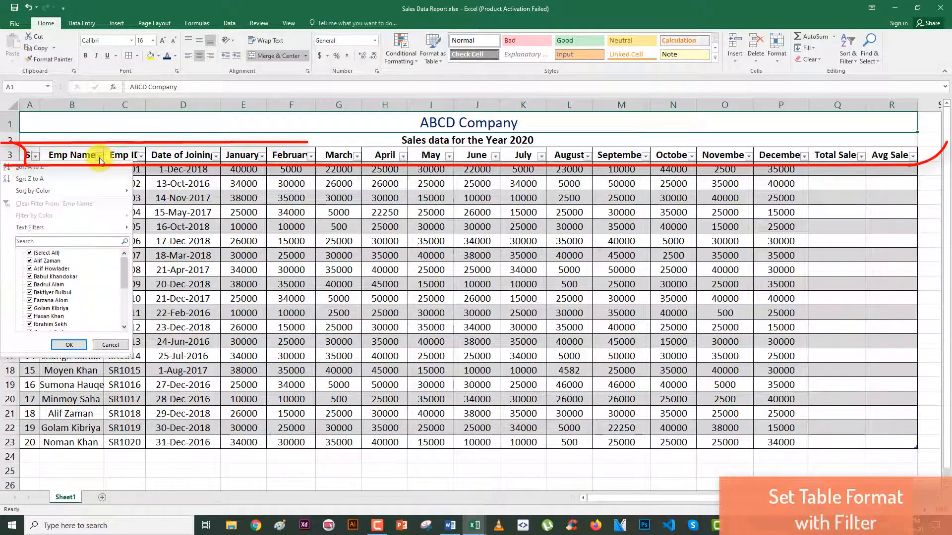
left_click(100, 158)
scroll(372, 293, "down", 1)
scroll(433, 295, "up", 1)
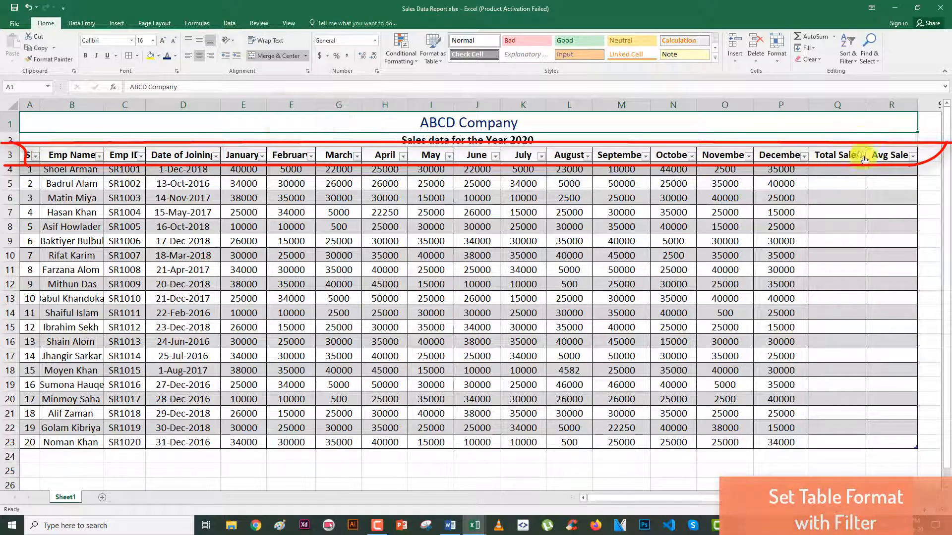
left_click(843, 156)
left_click(833, 172)
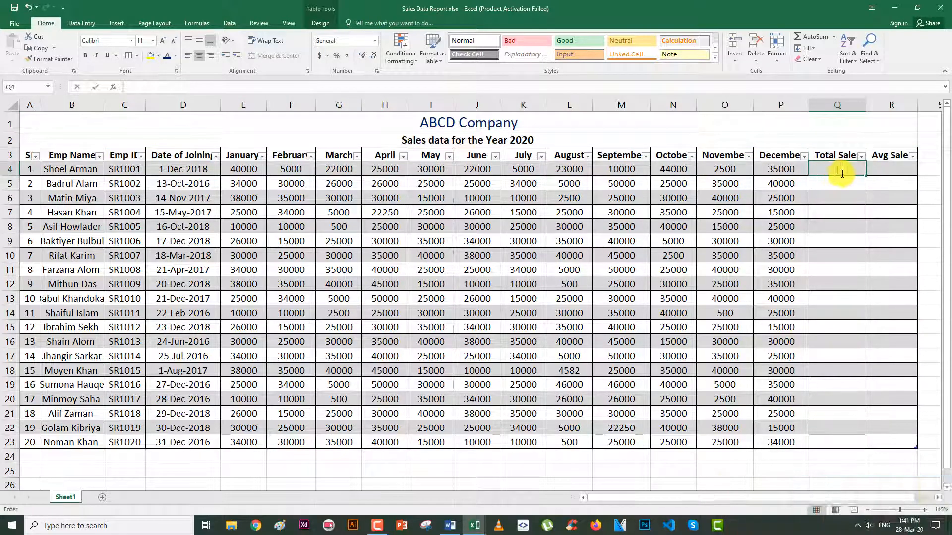
double_click(843, 175)
key("Return")
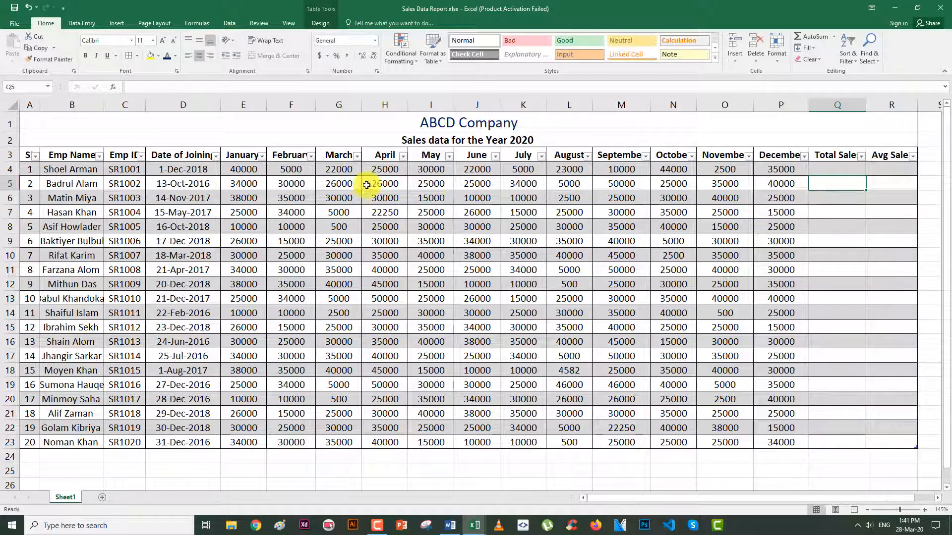
Sum the January to December sales in E4:P4 into the Total Sales cell Q4 with AutoSum
left_click(164, 169)
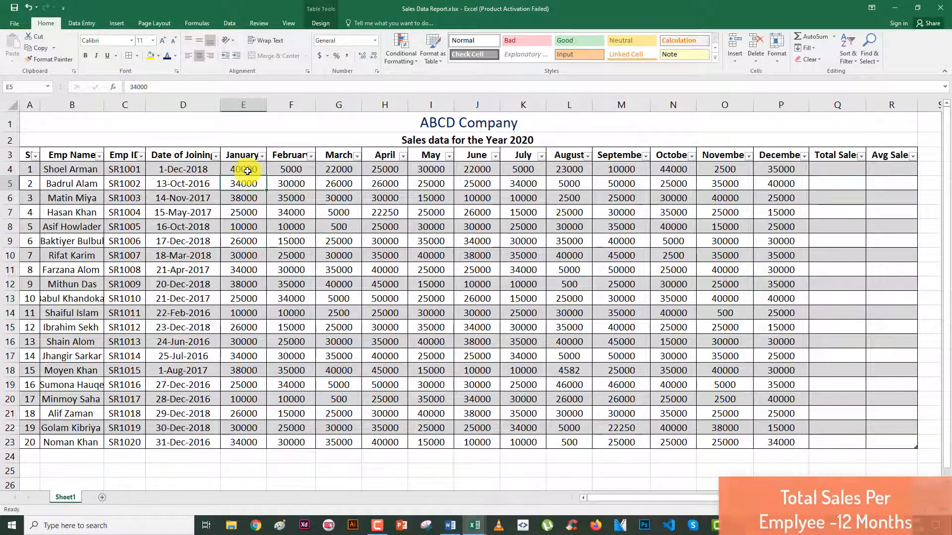
left_click_drag(248, 169, 835, 171)
left_click(804, 38)
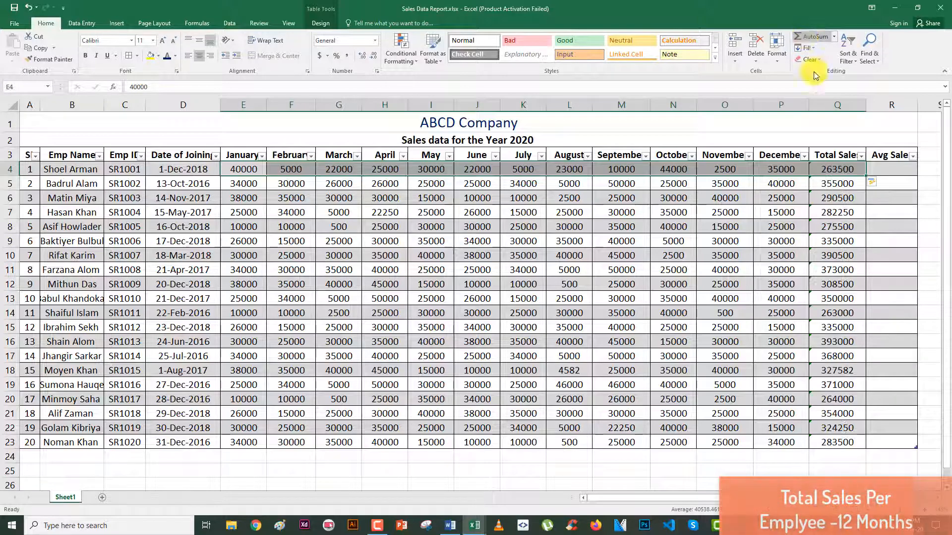
left_click_drag(837, 170, 838, 440)
left_click(898, 342)
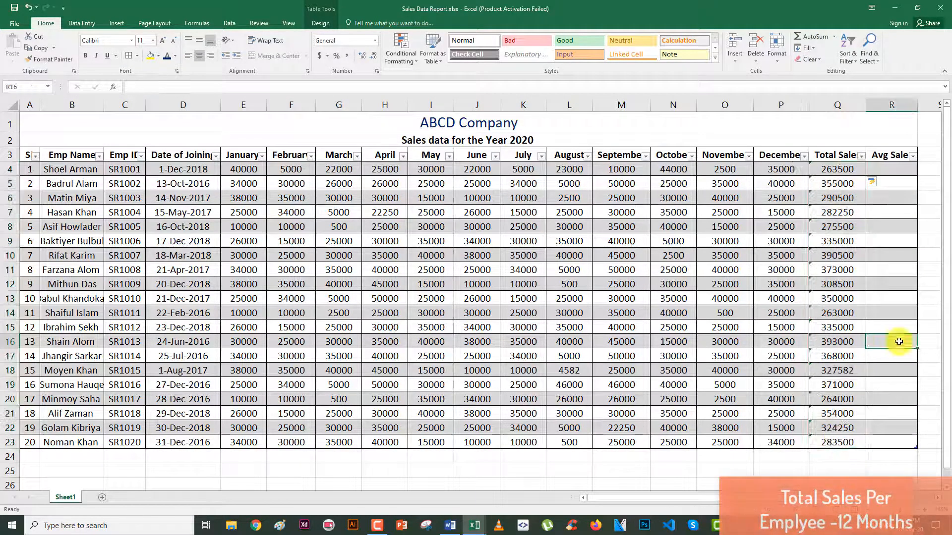
Calculate the average of the January to December sales in the Avg Sales cell R4 with the AVERAGE function
double_click(882, 167)
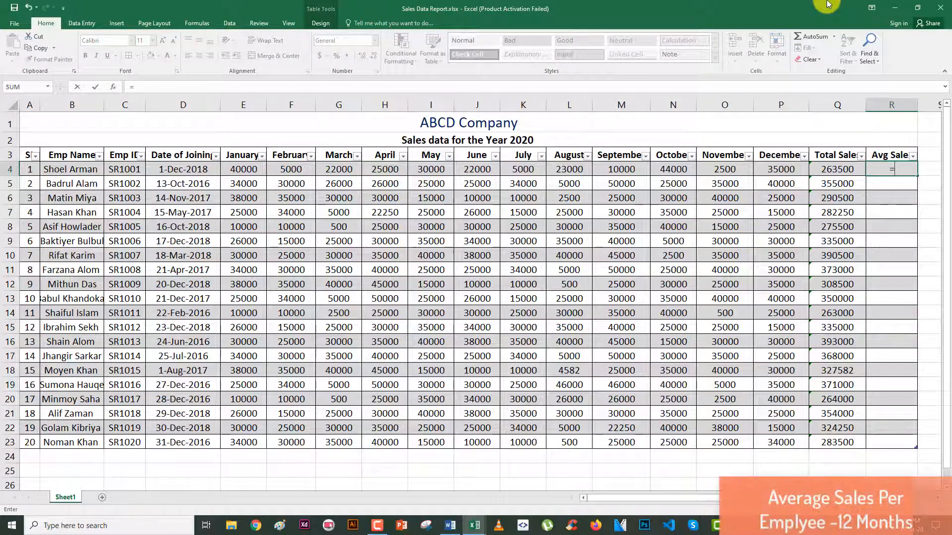
type("=Av")
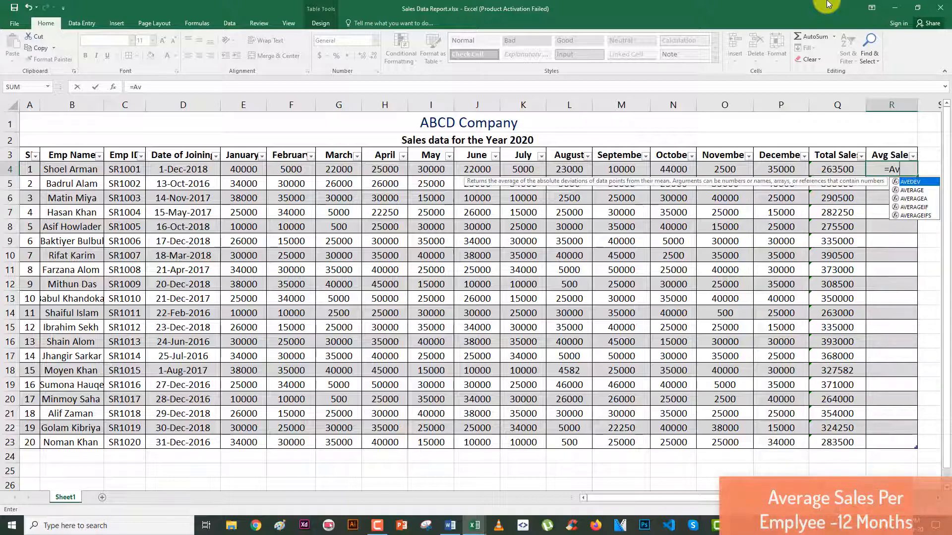
type("era")
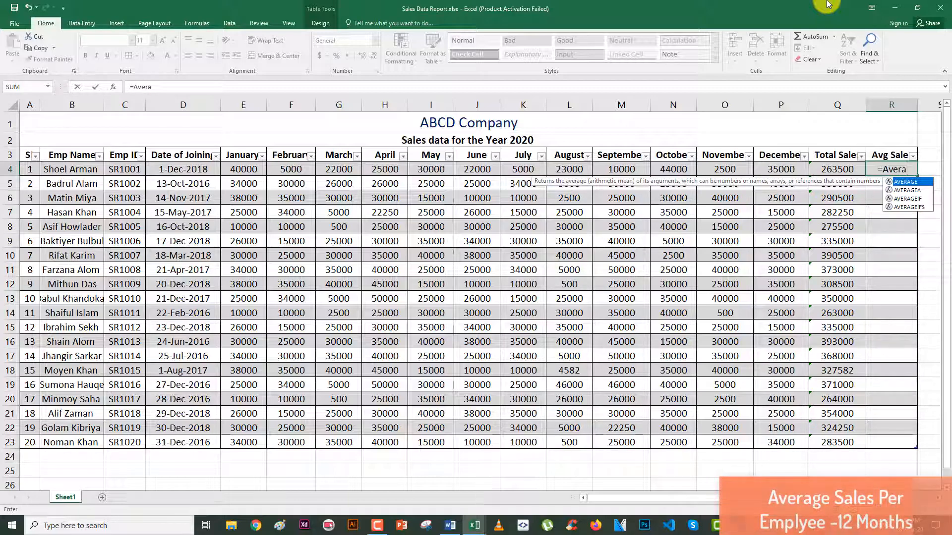
type("ge(")
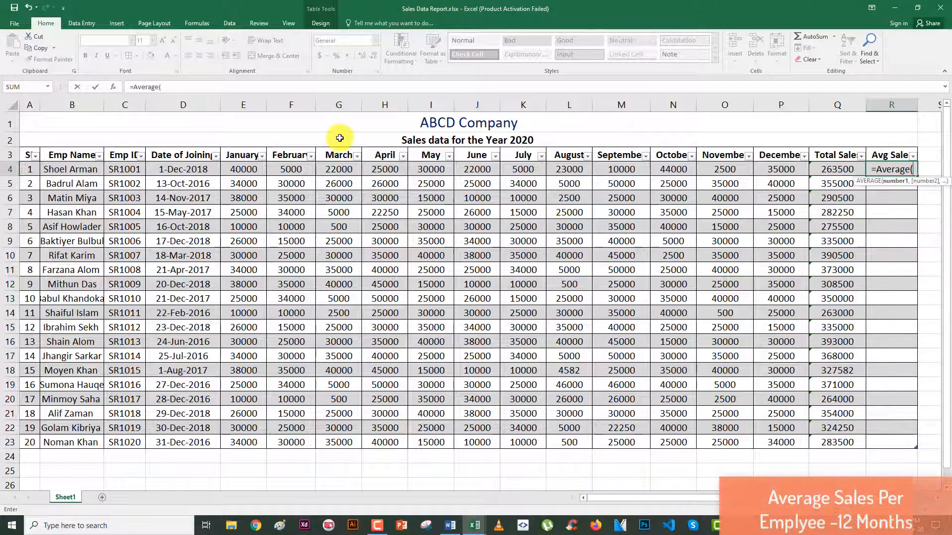
left_click_drag(248, 168, 802, 170)
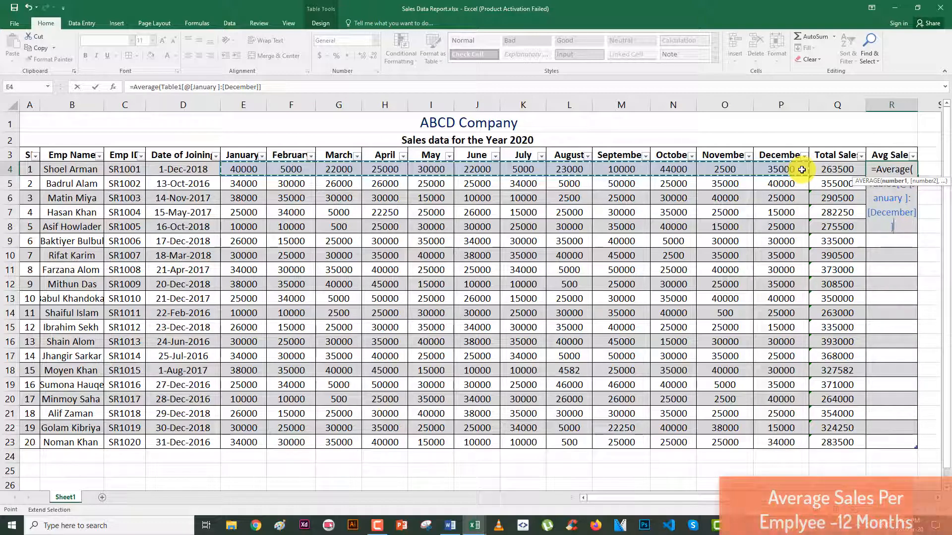
key("Return")
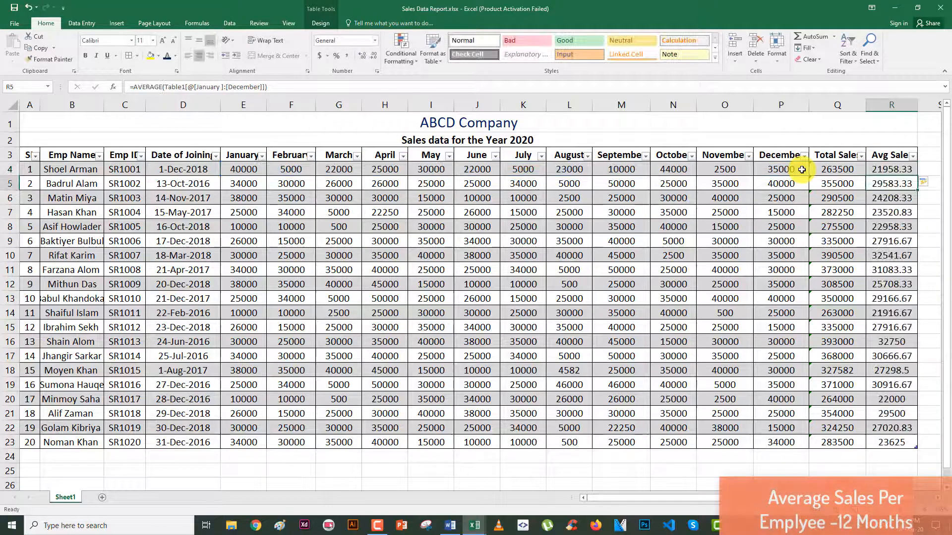
scroll(903, 247, "down", 2)
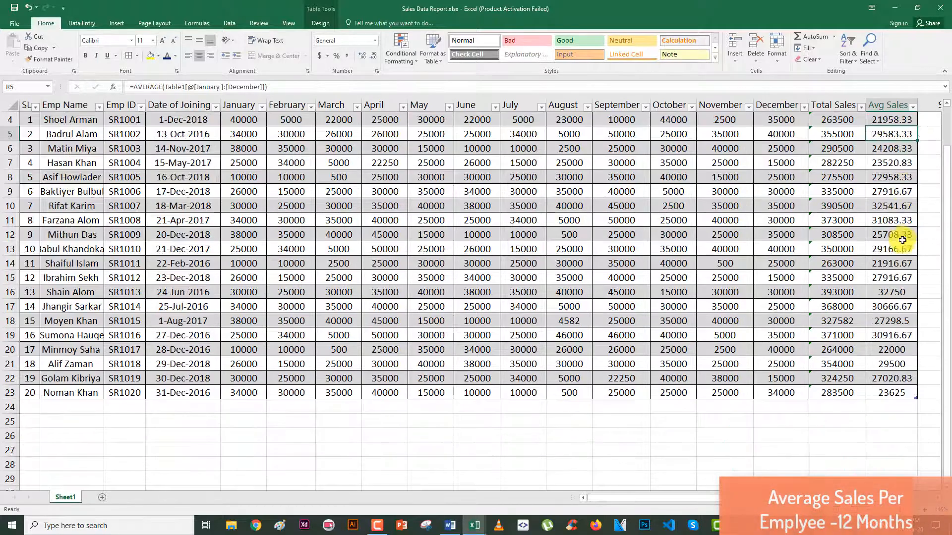
scroll(906, 256, "up", 2)
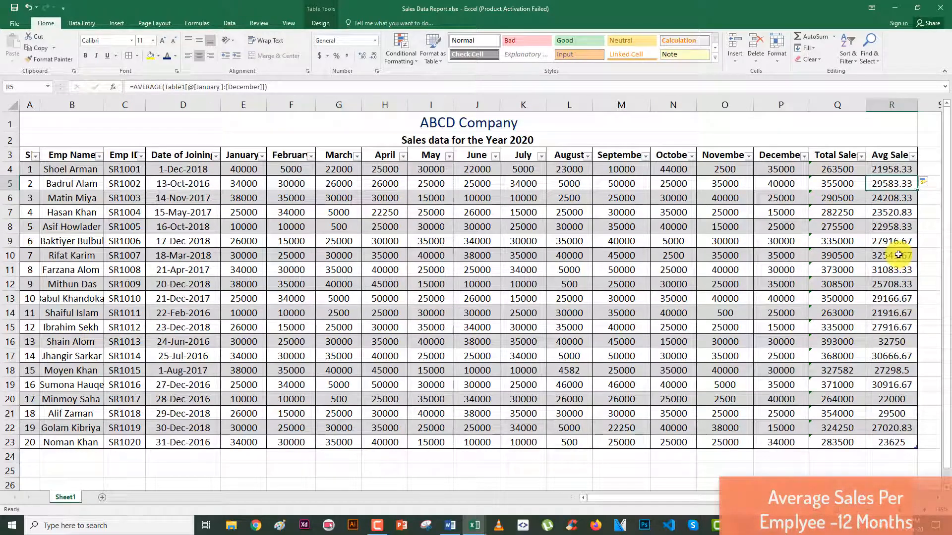
left_click(896, 170)
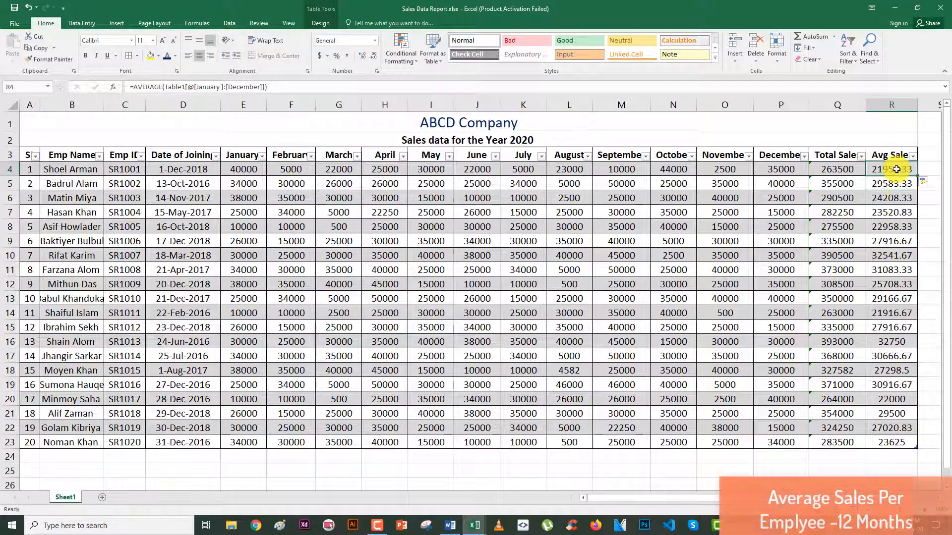
Fill the Total Sales and Avg Sales header cells Q3:R3 with yellow
left_click_drag(838, 156, 892, 155)
left_click(151, 55)
left_click(781, 256)
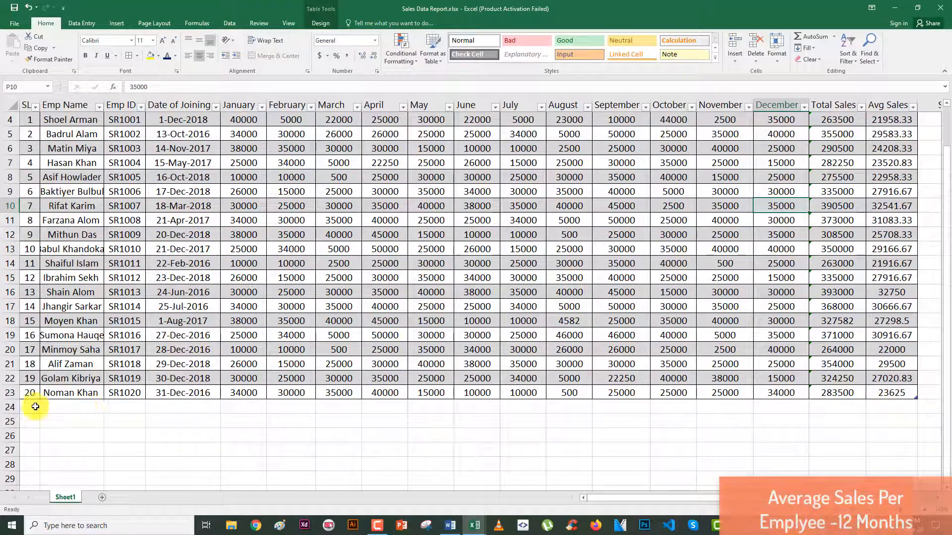
Merge and center A24:C24 below the table and enter the label "Total" in it
left_click_drag(33, 407, 122, 408)
scroll(416, 378, "up", 1)
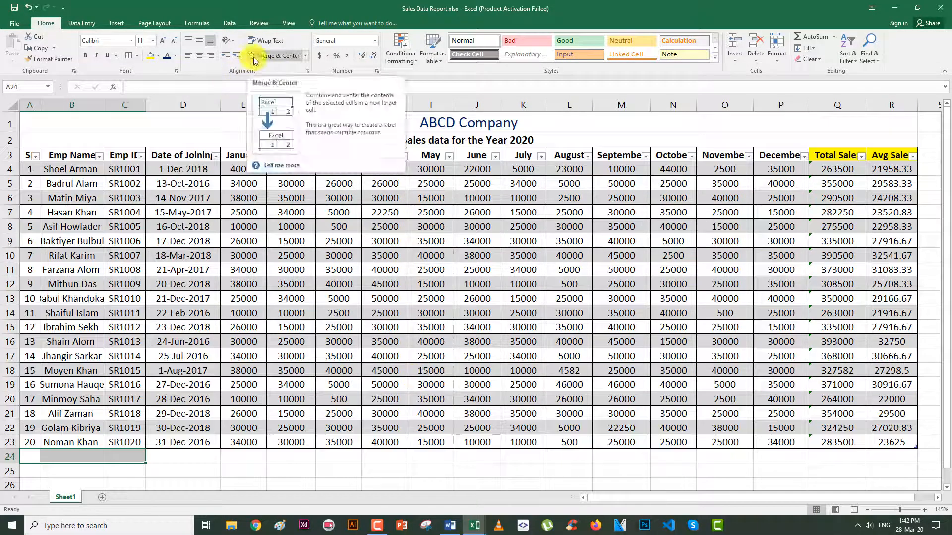
left_click(263, 56)
key("BackSpace")
type("Tota")
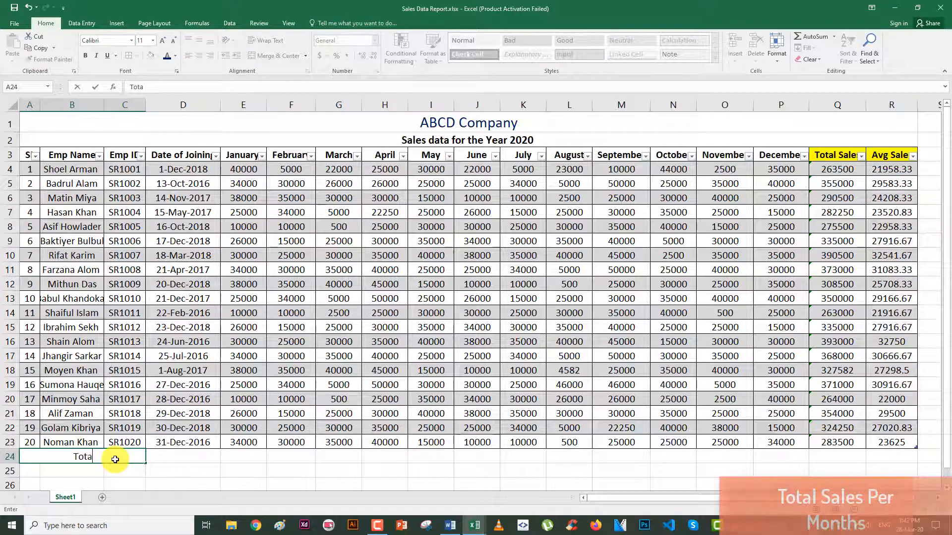
type("l")
key("Return")
Make the total row A24:R24 bold and give it a light blue fill
left_click_drag(115, 460, 892, 457)
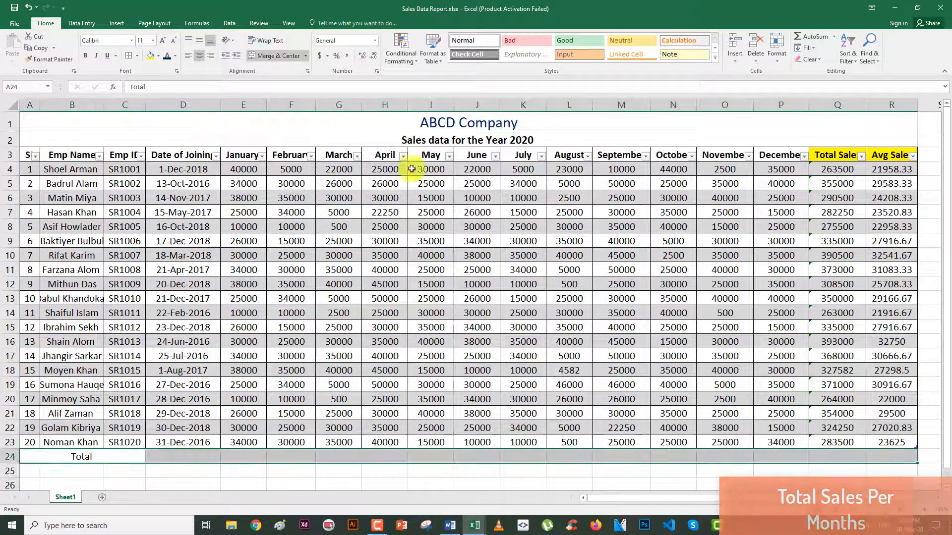
left_click(86, 56)
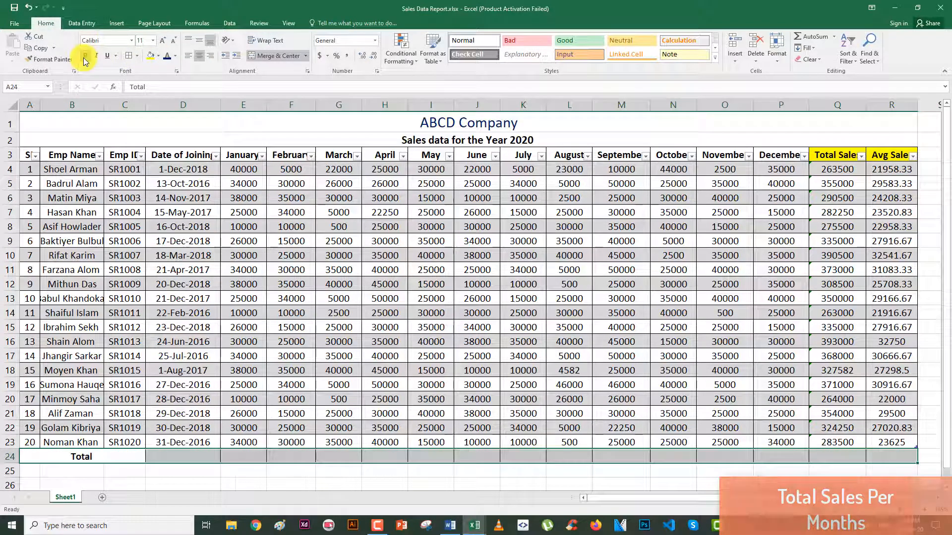
left_click(159, 56)
left_click(187, 92)
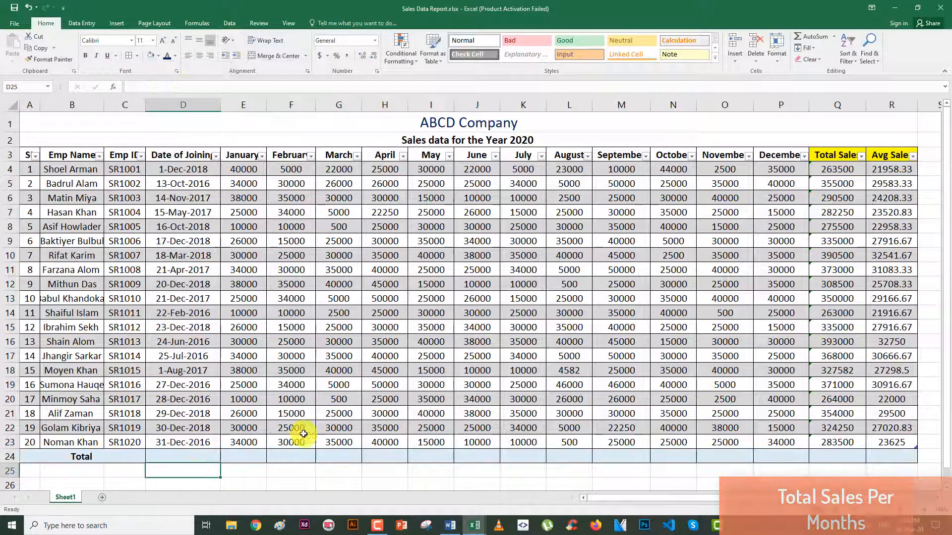
Sum each column from January through Avg Sales into row 24, cells E24:R24, with AutoSum
left_click_drag(243, 171, 894, 469)
left_click(797, 37)
left_click(255, 458)
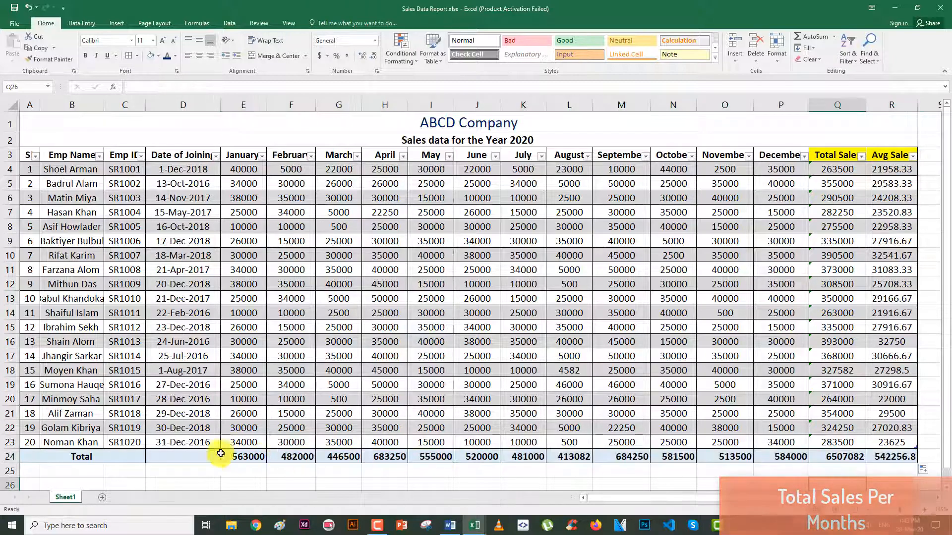
Center the values in the total row and extend the merged Total label across A24:D24
left_click_drag(81, 457, 920, 456)
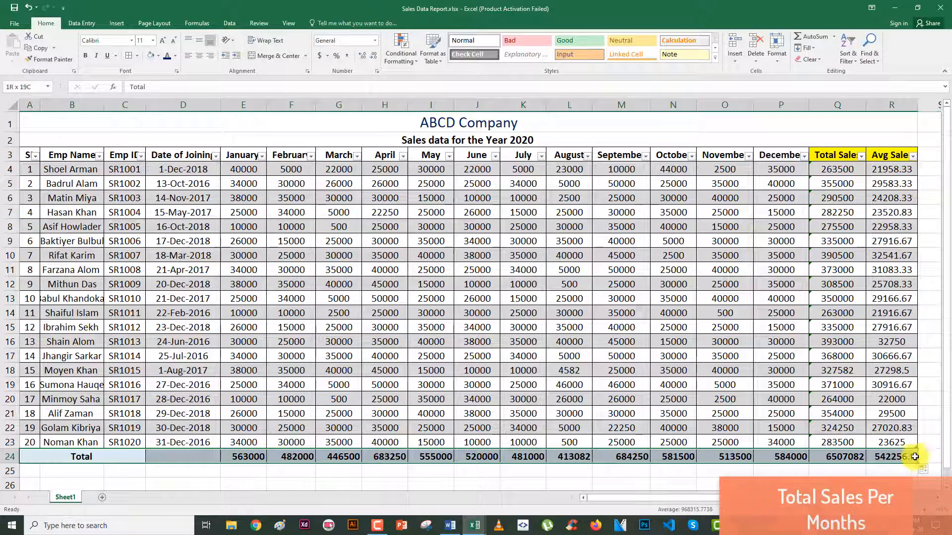
left_click(201, 57)
left_click(191, 444)
left_click_drag(192, 457, 106, 457)
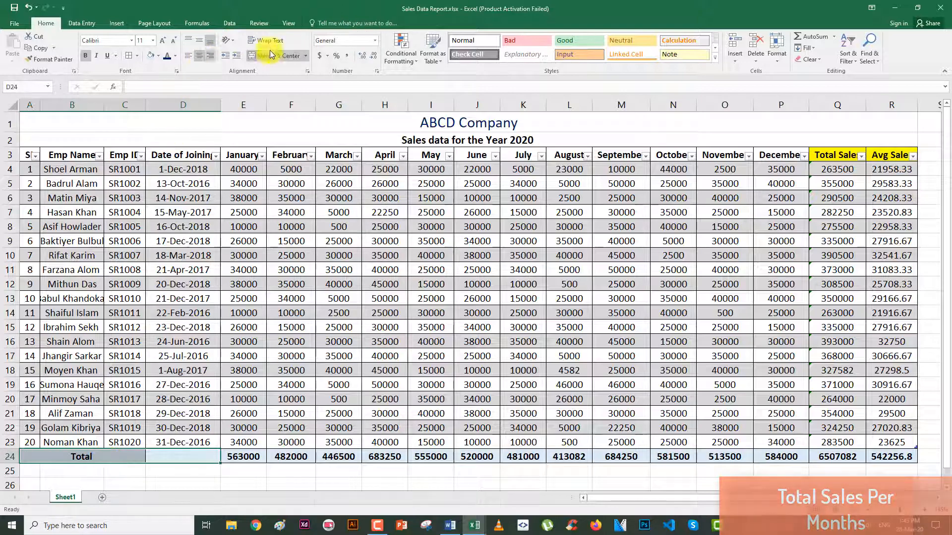
left_click(271, 57)
left_click(271, 58)
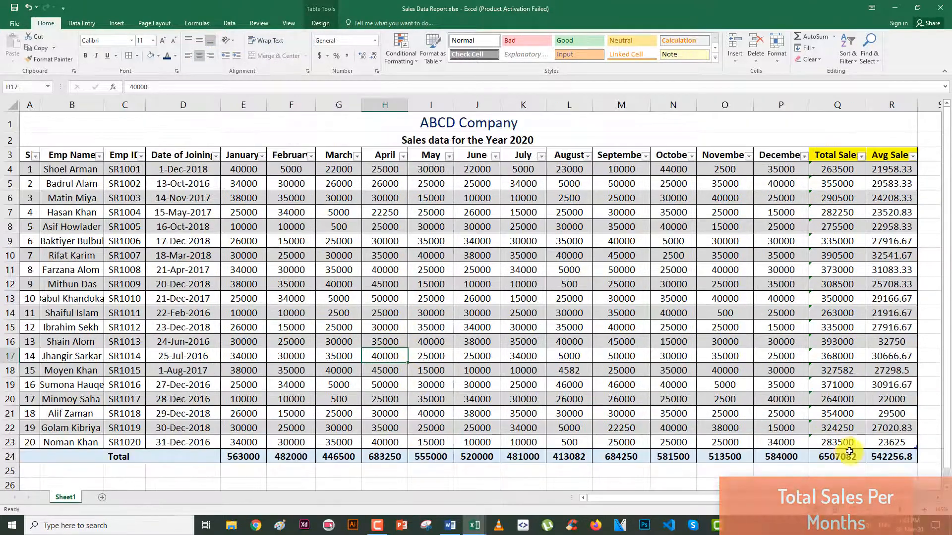
Fill the Total Sales and Avg Sales totals in Q24:R24 with yellow
left_click_drag(837, 457, 892, 456)
left_click(158, 56)
left_click(177, 138)
left_click(621, 484)
scroll(924, 179, "right", 1)
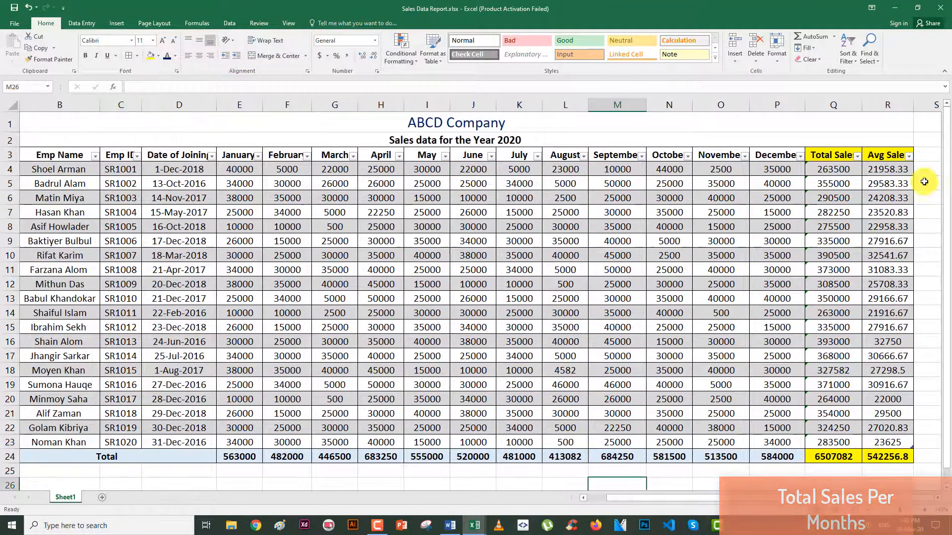
Reduce the Avg Sales values in R4:R24 to whole numbers without decimals
left_click_drag(905, 174, 897, 456)
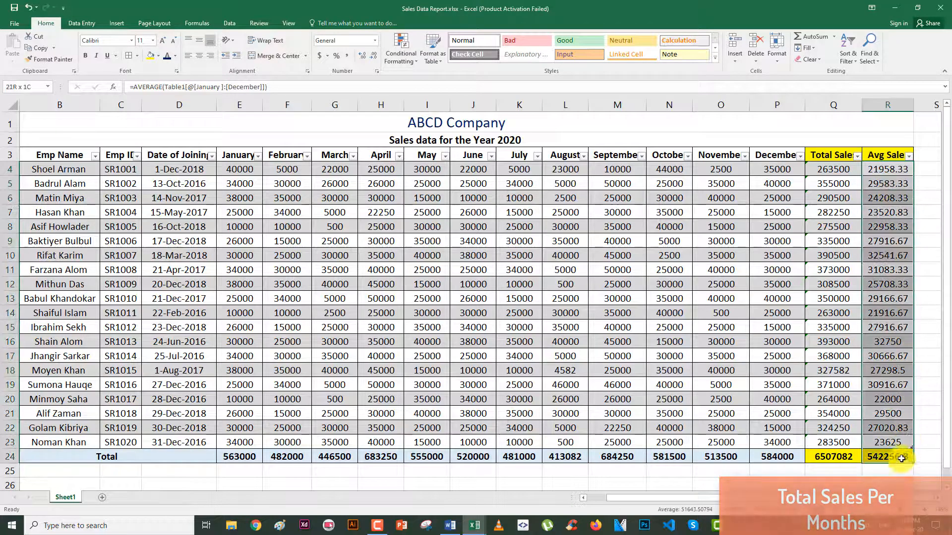
left_click(374, 55)
left_click(374, 55)
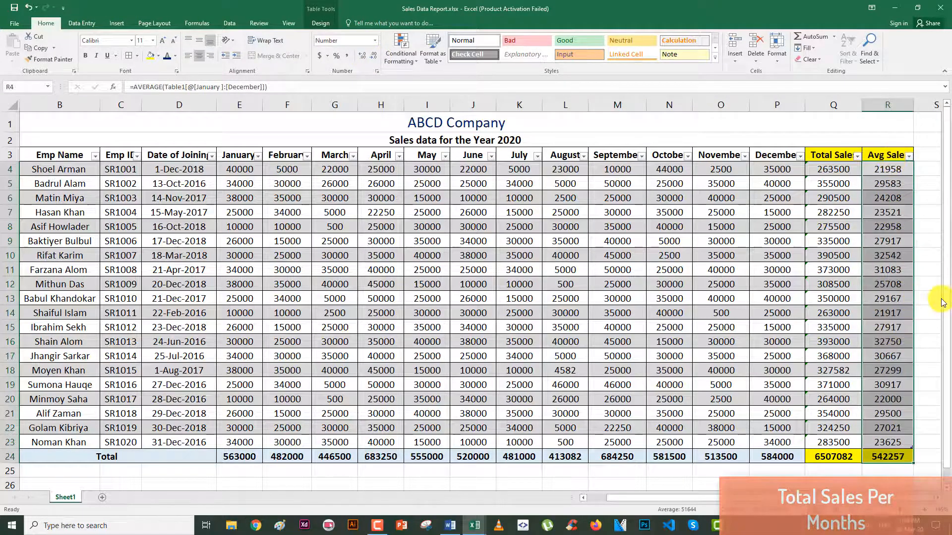
left_click(822, 466)
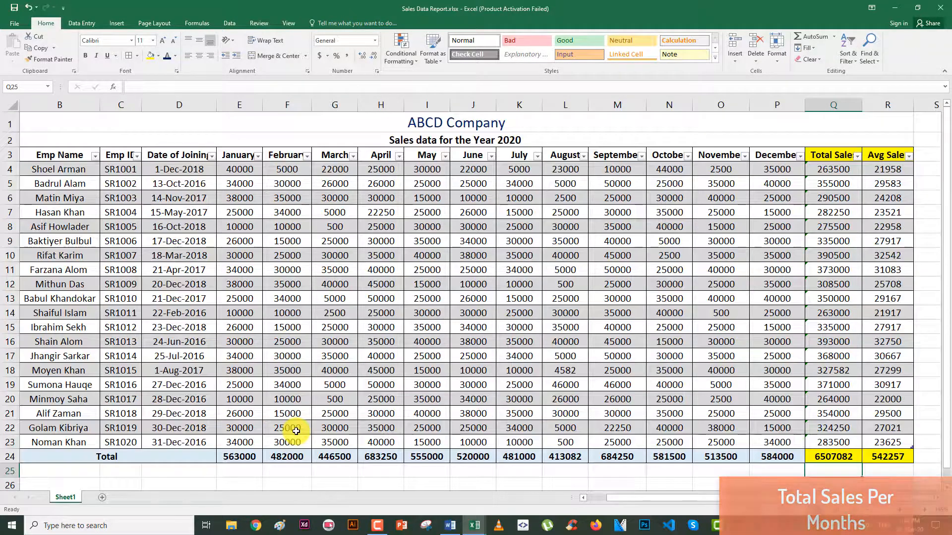
Examine the monthly sales totals in row 24 from January to December
left_click(243, 471)
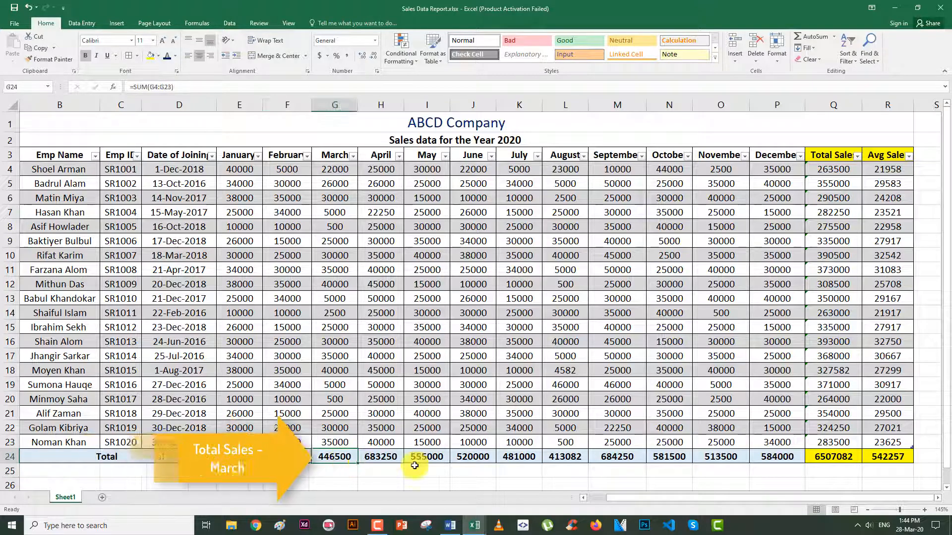
left_click(436, 466)
left_click(473, 456)
left_click(519, 457)
left_click(617, 456)
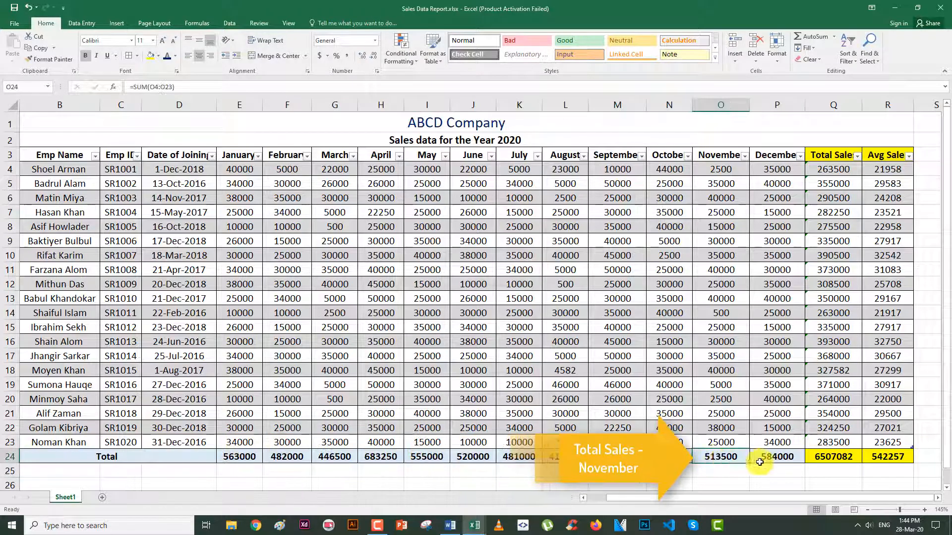
left_click(777, 457)
Apply the comma number style to the grand total in Q24 and autofit column Q to its contents
left_click(854, 462)
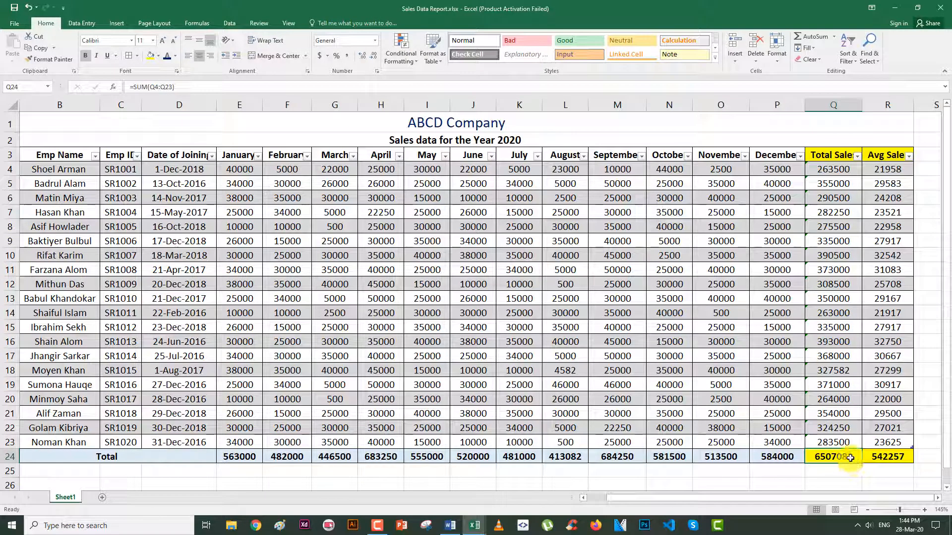
left_click(346, 55)
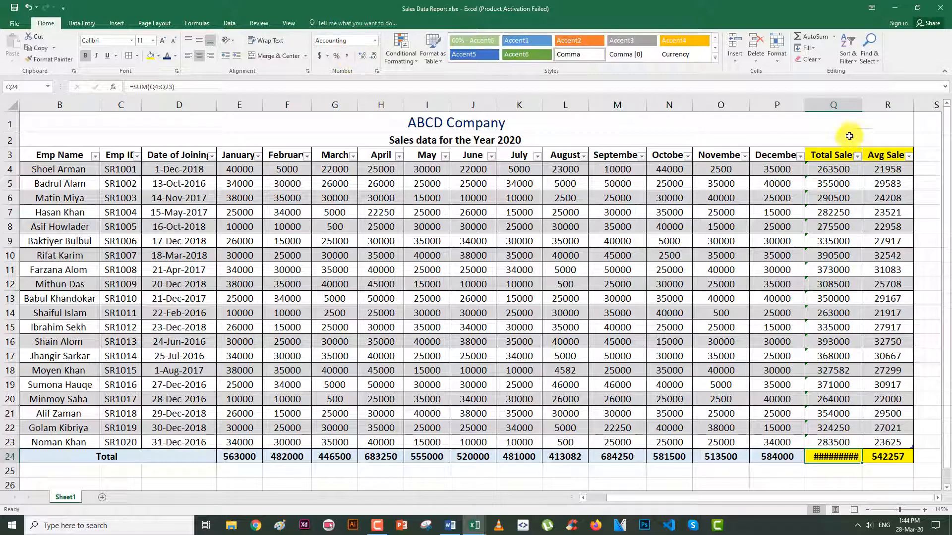
double_click(862, 104)
left_click(870, 485)
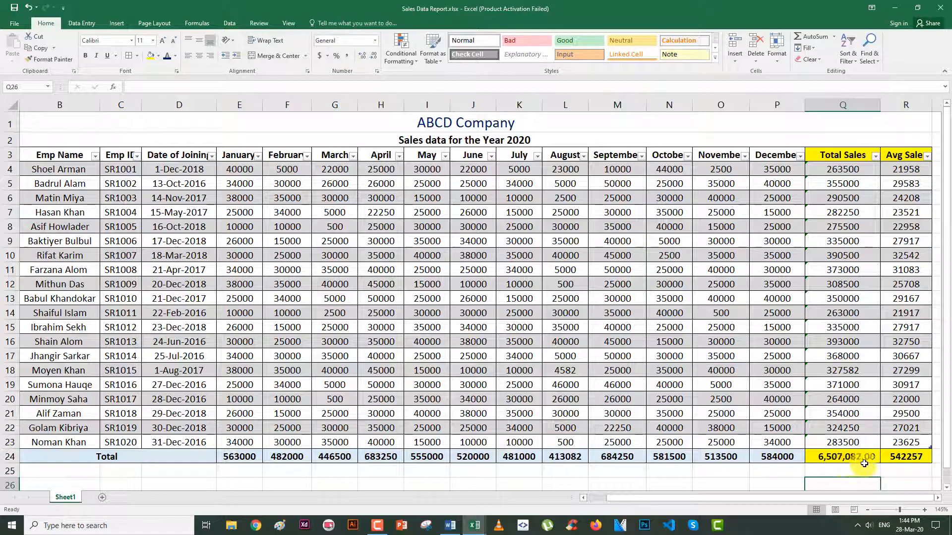
Enter the label "Less than 20000" in cell F26 below the table
scroll(595, 347, "down", 1)
left_click(285, 434)
type("LE")
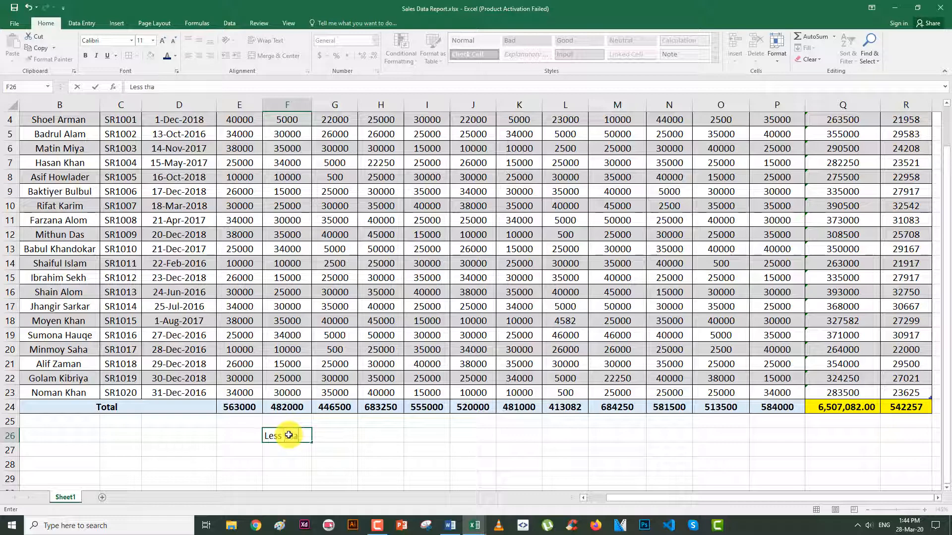
type("ss than 20000")
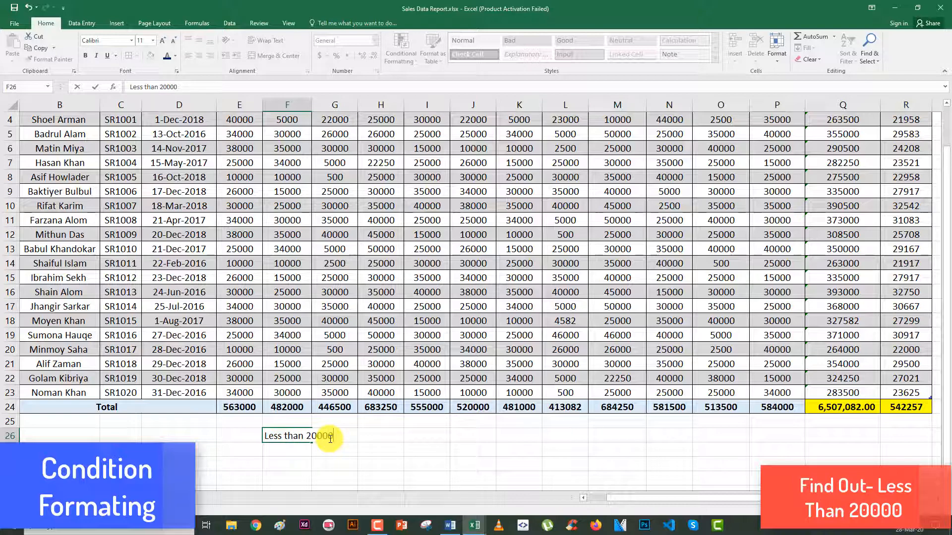
left_click(427, 450)
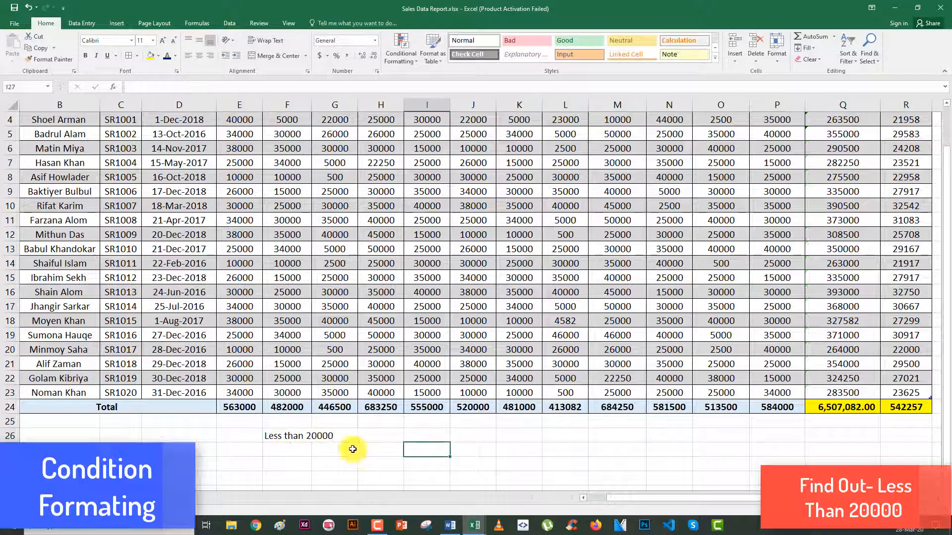
Fill the "Less than 20000" label with yellow and merge and center it across F26:G26
left_click(313, 438)
left_click(282, 436)
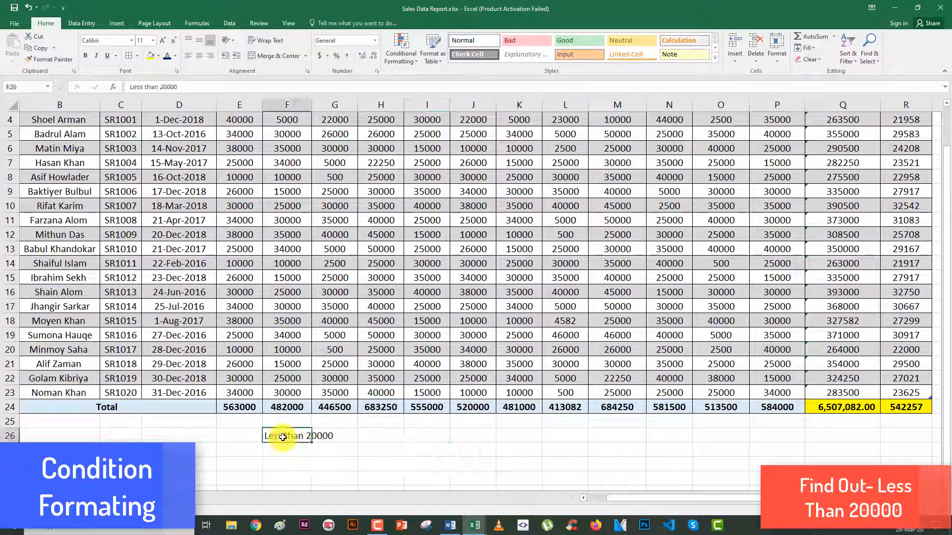
left_click(150, 56)
left_click_drag(312, 435, 328, 435)
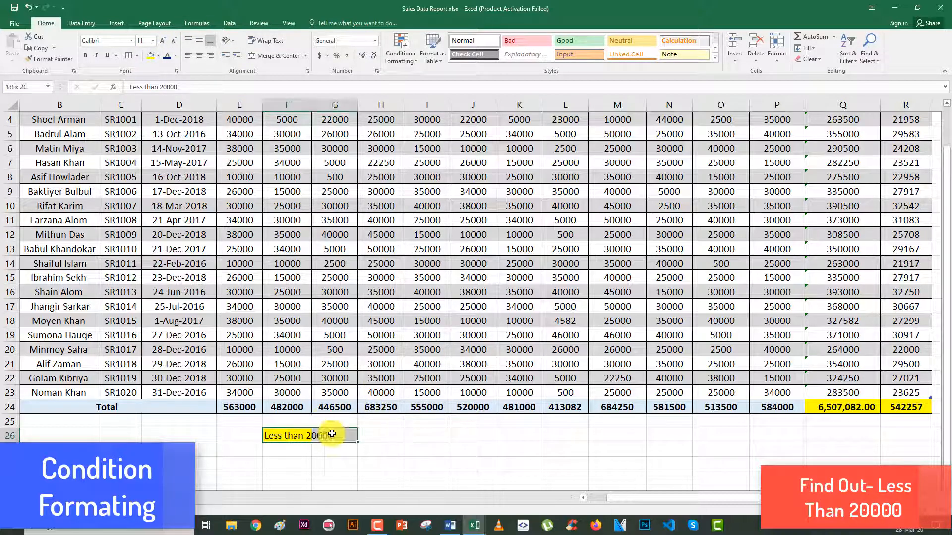
left_click(262, 56)
left_click(466, 464)
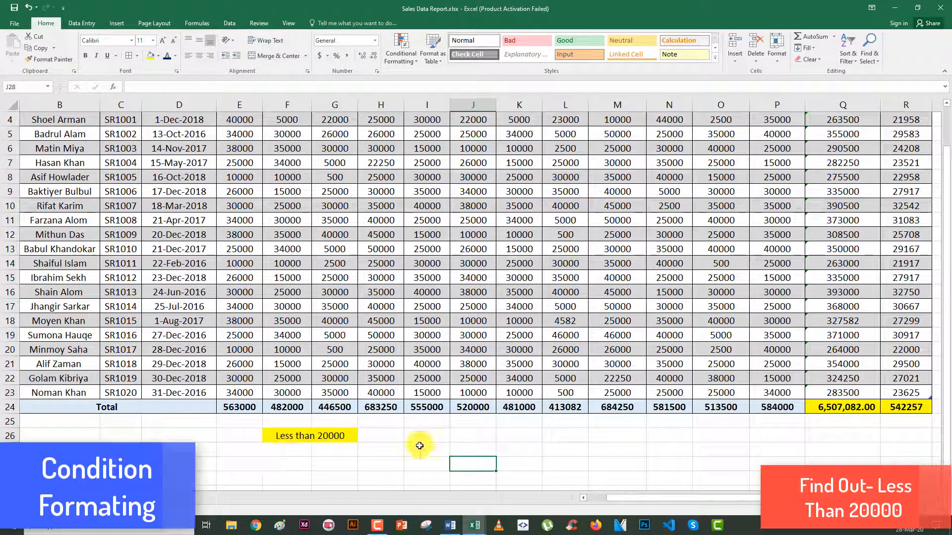
scroll(418, 438, "up", 1)
scroll(409, 427, "down", 1)
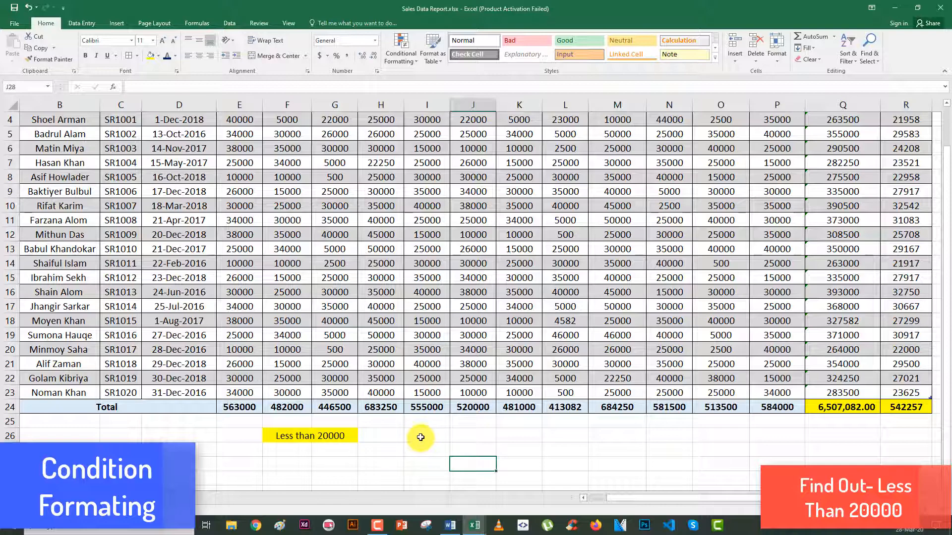
Start a Less Than highlight rule with the value 20000 on the monthly sales cells E4:P23
scroll(321, 436, "up", 1)
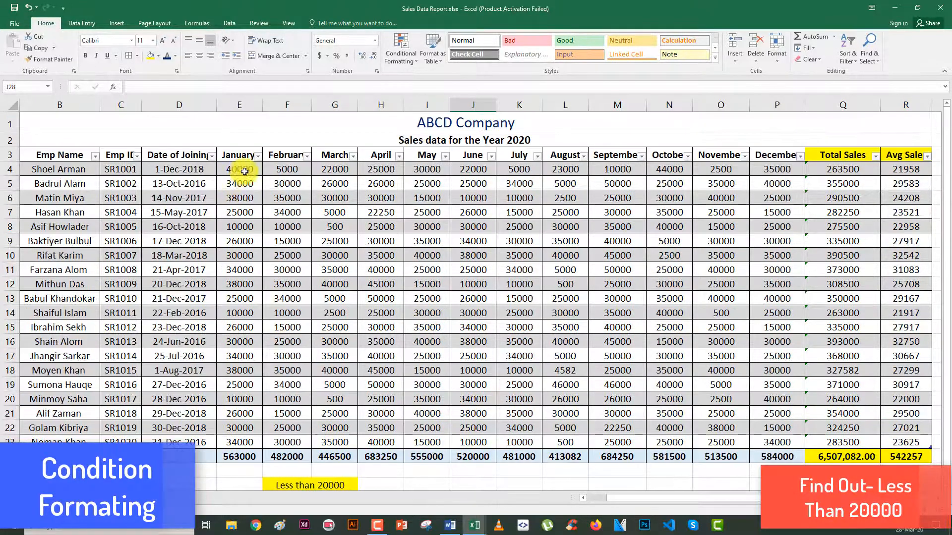
left_click_drag(240, 169, 762, 445)
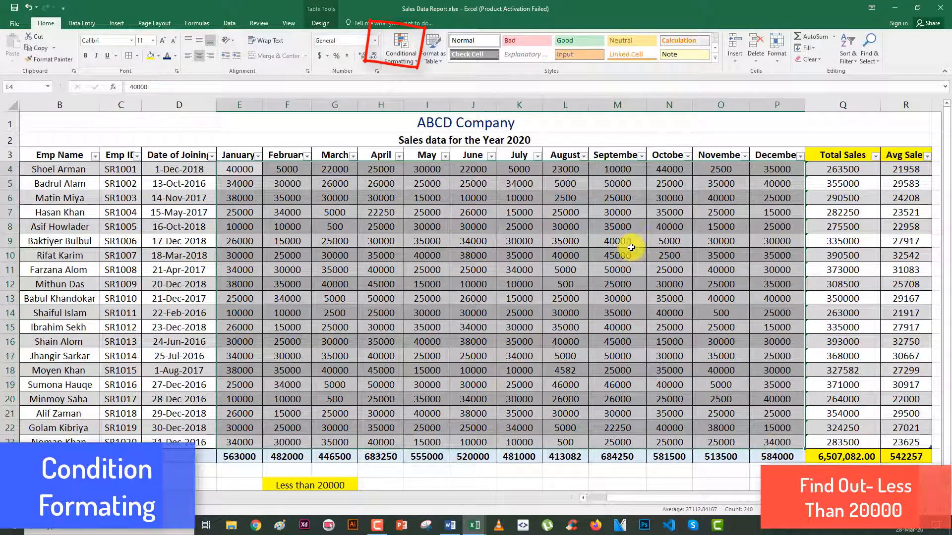
left_click(401, 58)
mouse_move(441, 80)
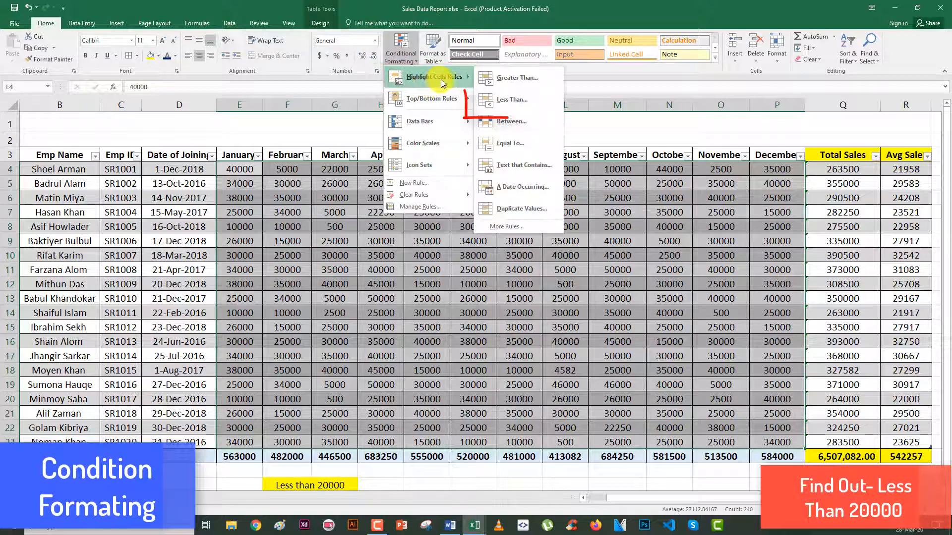
left_click(505, 91)
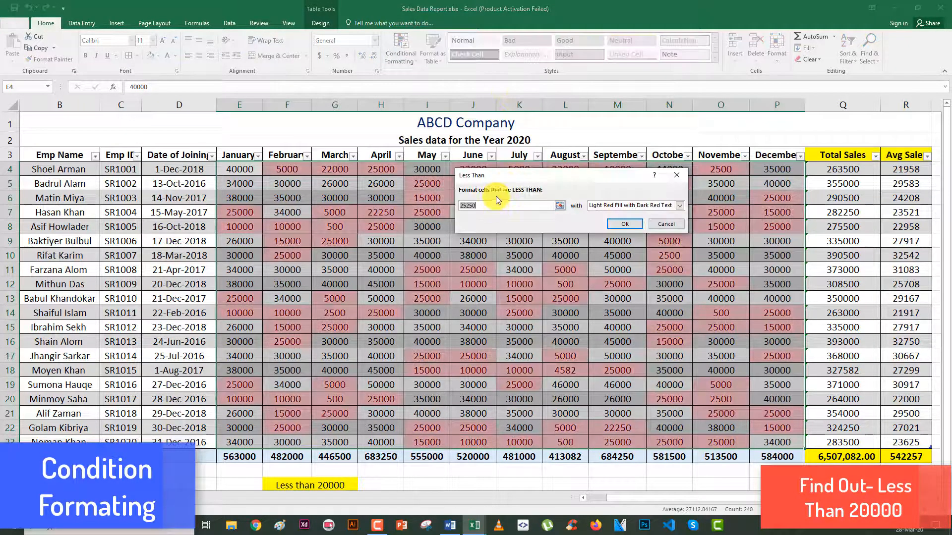
type("2000")
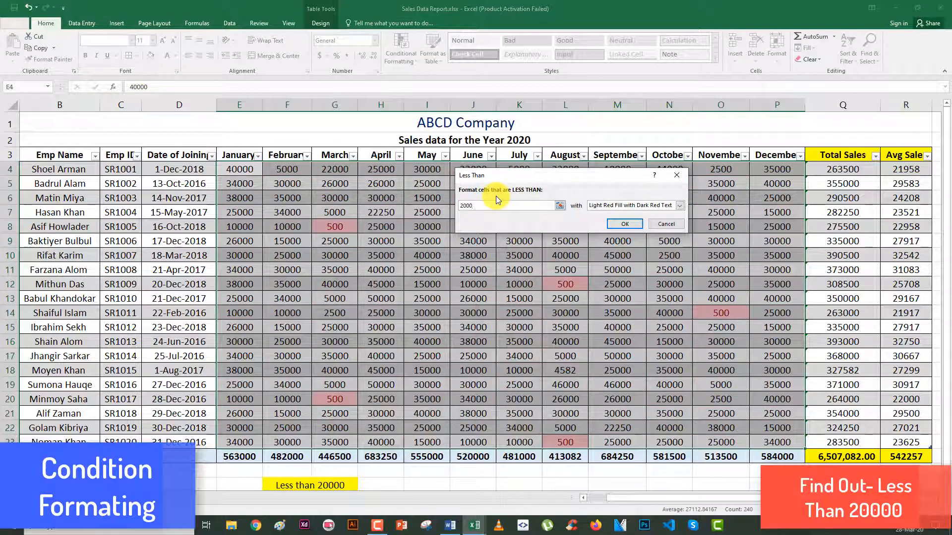
type("0")
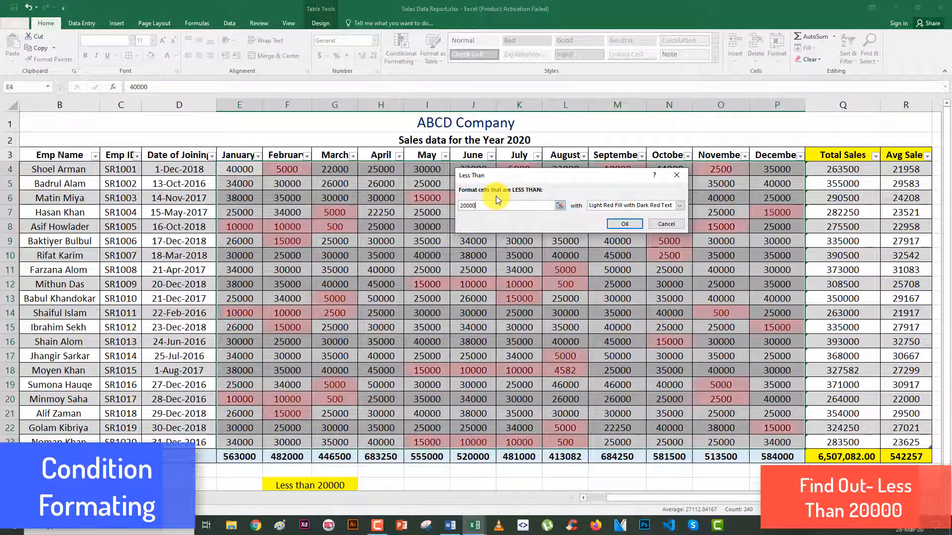
Give the Less Than rule a custom format with a yellow fill and apply it to the monthly sales
left_click(680, 207)
left_click(629, 253)
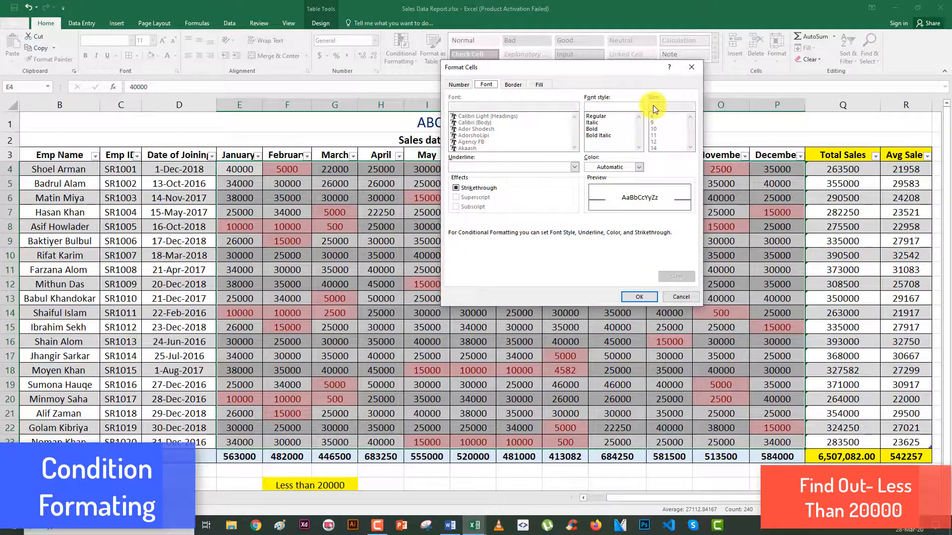
left_click(541, 84)
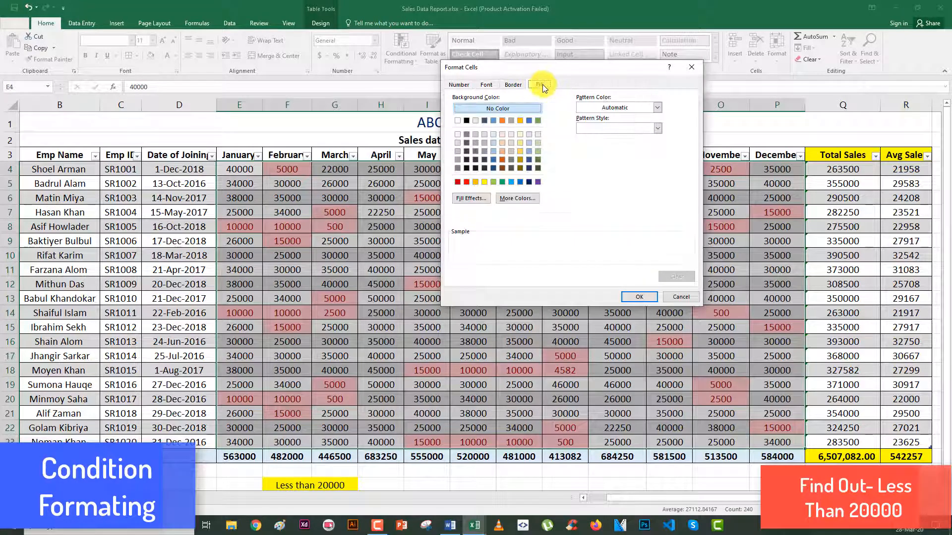
left_click(484, 181)
left_click(633, 300)
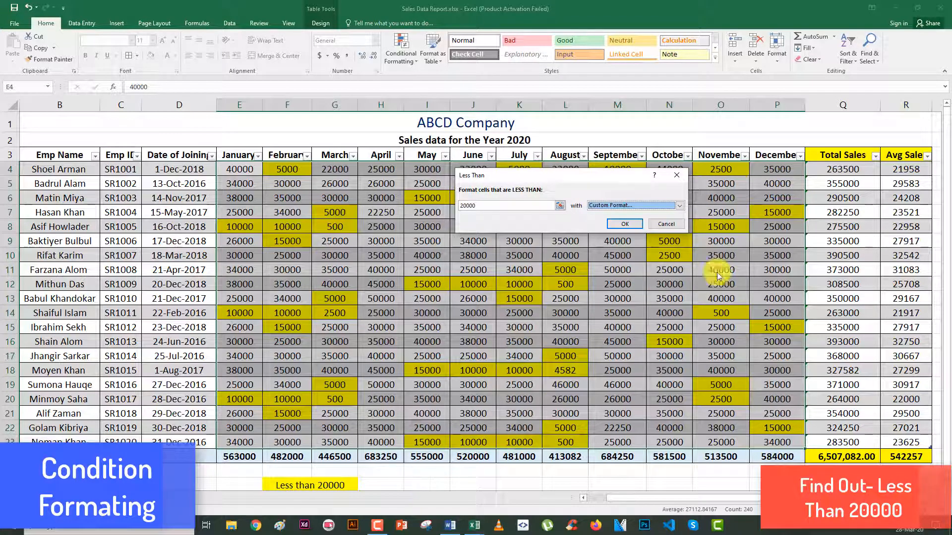
left_click(625, 223)
scroll(547, 437, "down", 1)
left_click(547, 436)
scroll(525, 347, "up", 1)
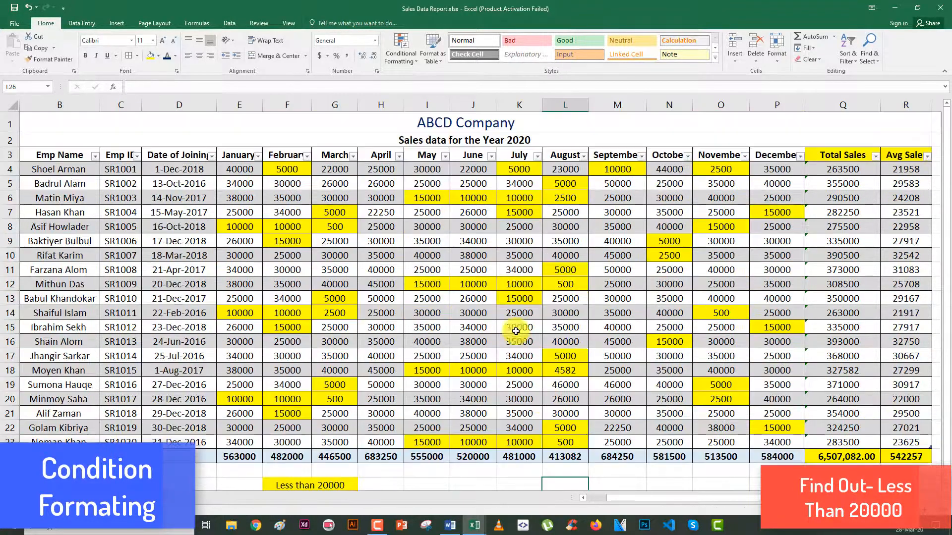
Enter the label "Geater than 30000" in cell F27, below the "Less than 20000" label
scroll(334, 252, "down", 1)
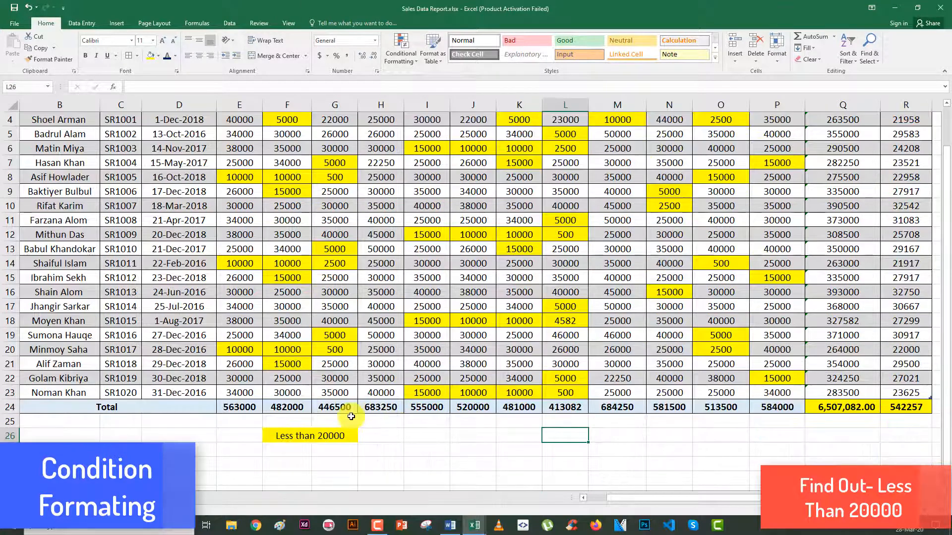
left_click(330, 436)
scroll(545, 327, "up", 1)
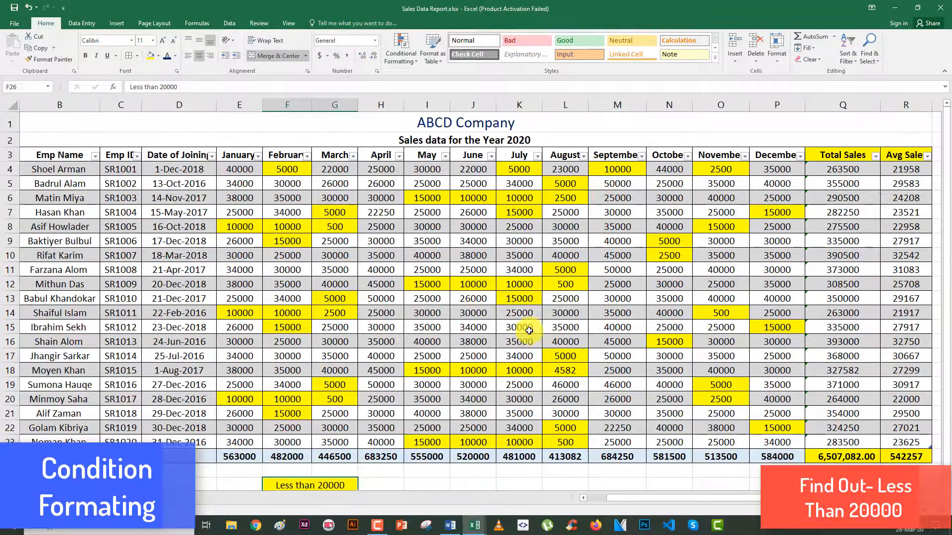
scroll(545, 317, "down", 1)
left_click(302, 452)
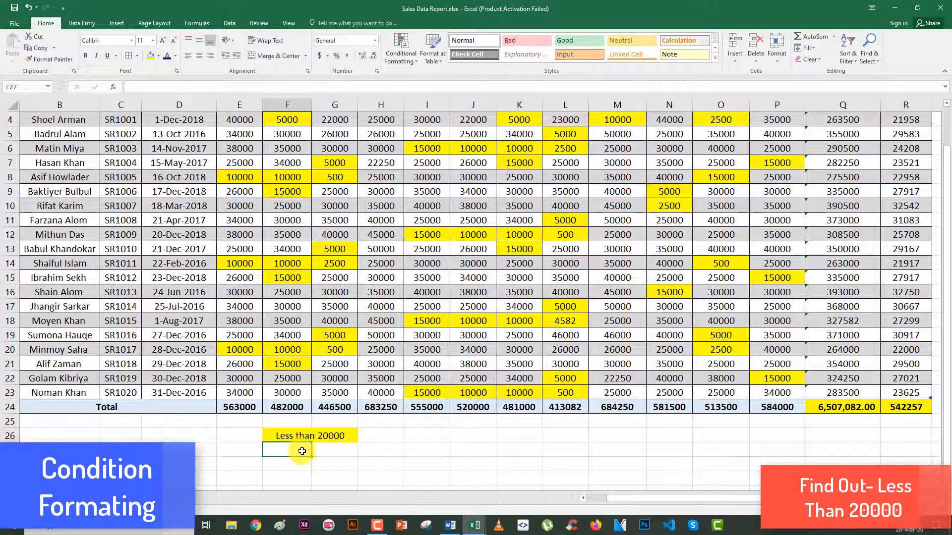
type("G")
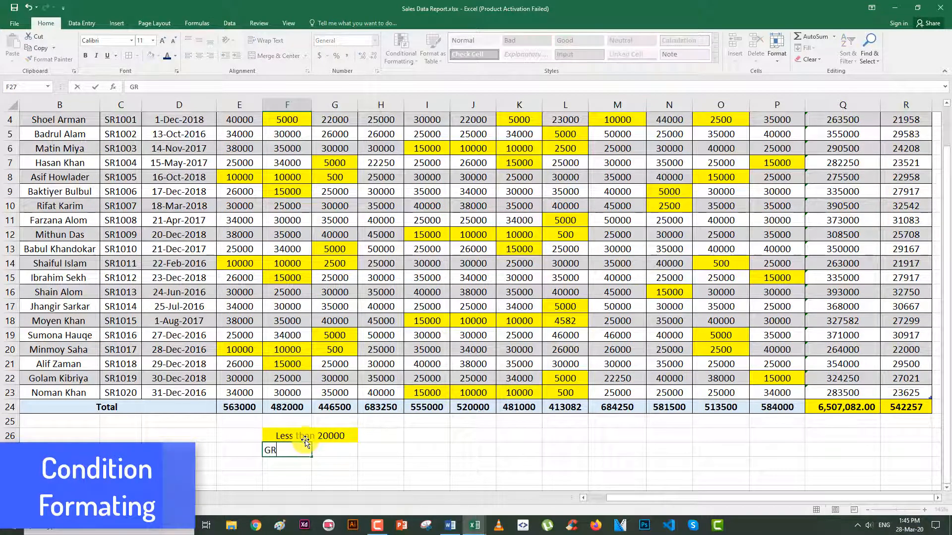
type("eater than 30000")
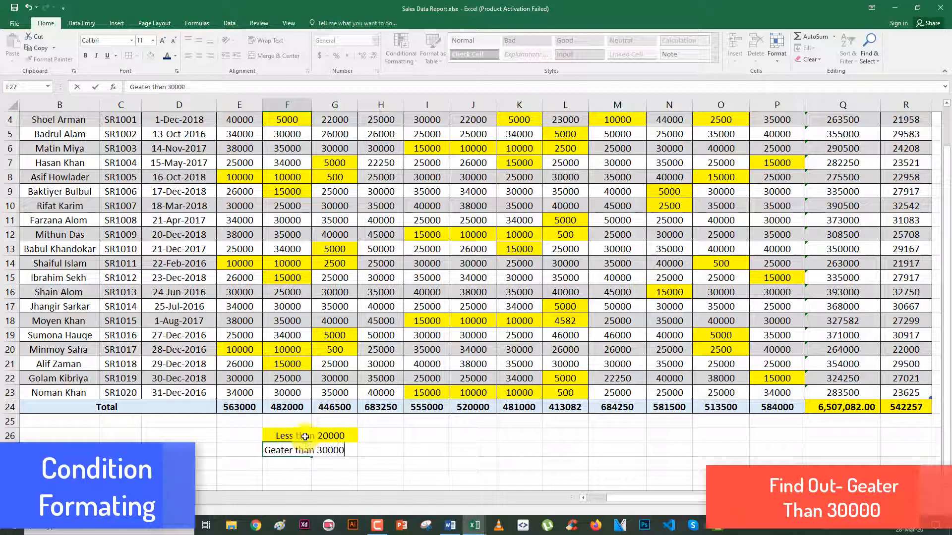
left_click(462, 462)
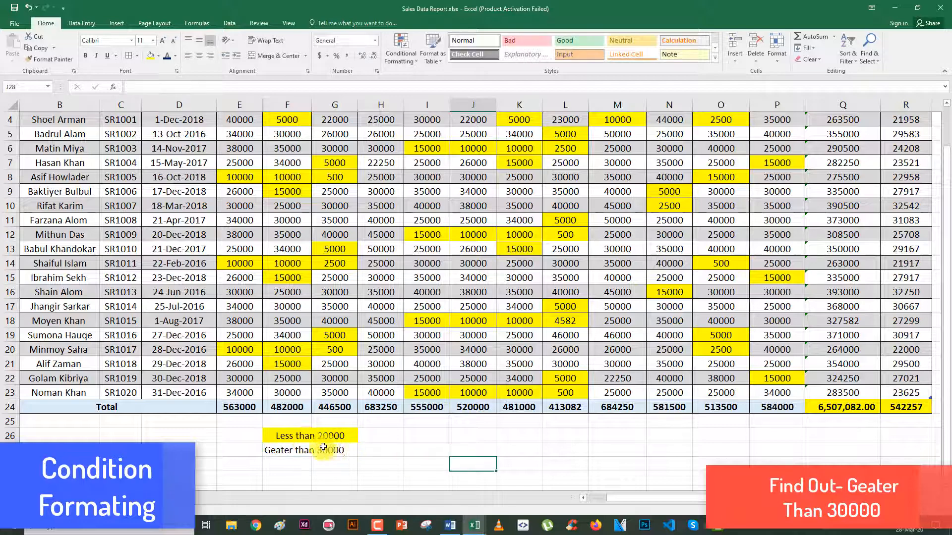
Merge and center the "Geater than 30000" label across F27:G27 and fill it with green
left_click_drag(299, 450, 331, 450)
left_click(256, 56)
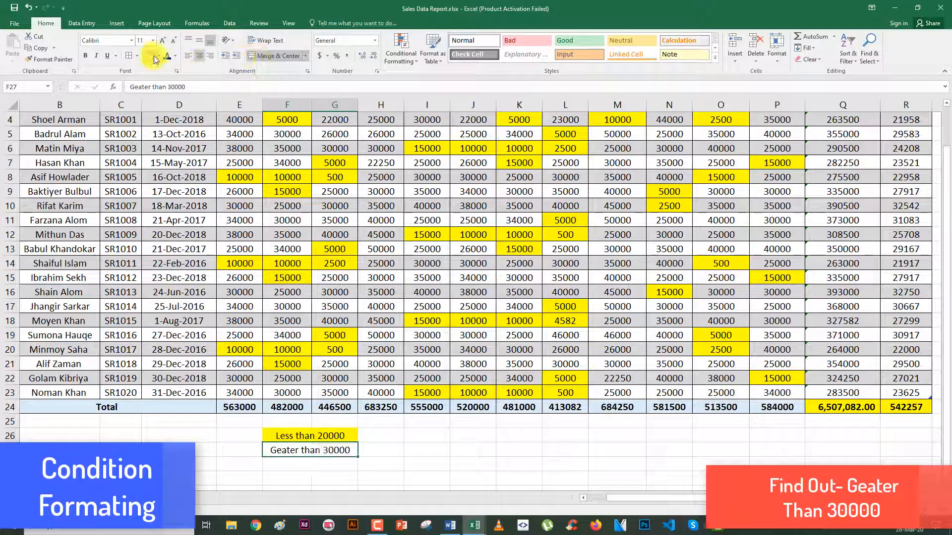
left_click(158, 55)
left_click(188, 134)
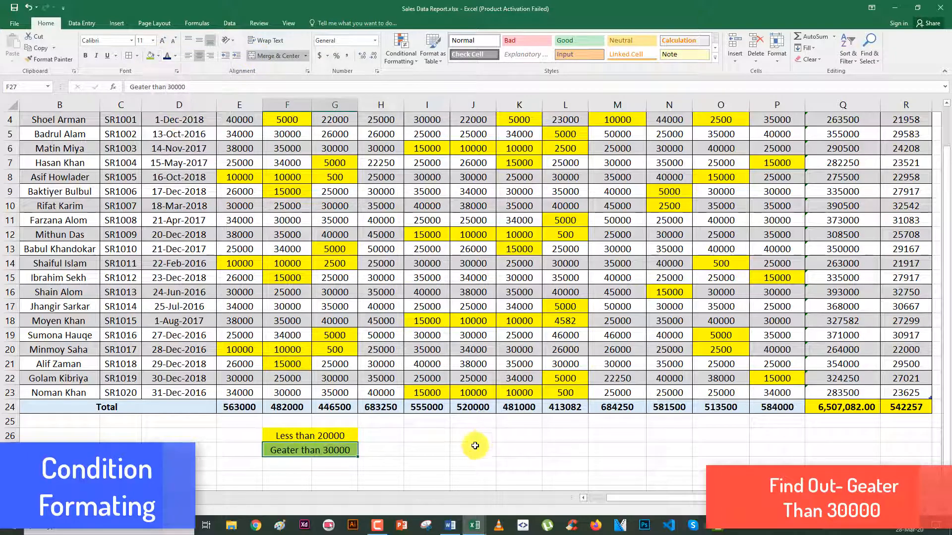
left_click(471, 450)
Start a Greater Than highlight rule with the value 30000 on the monthly sales cells E4:P23
scroll(241, 207, "up", 1)
left_click_drag(243, 172, 791, 447)
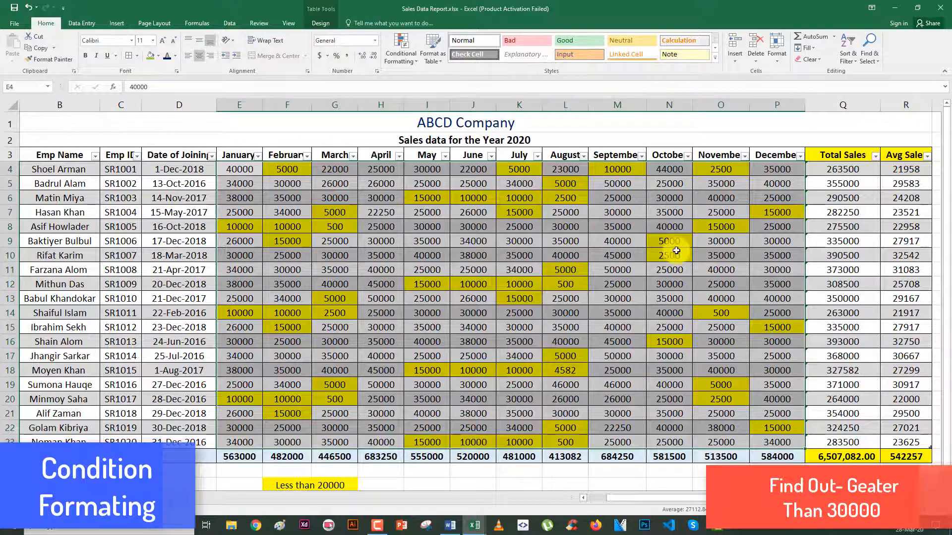
left_click(402, 54)
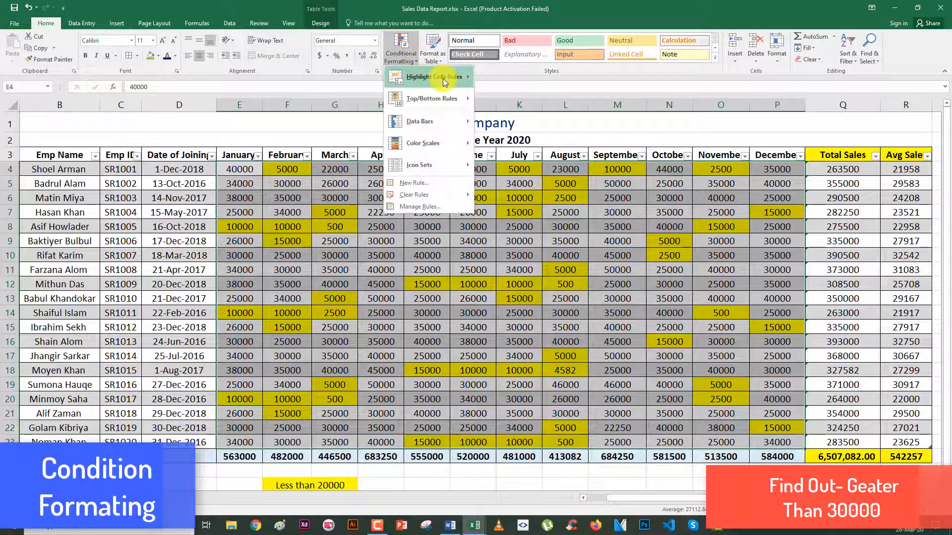
mouse_move(443, 78)
left_click(517, 83)
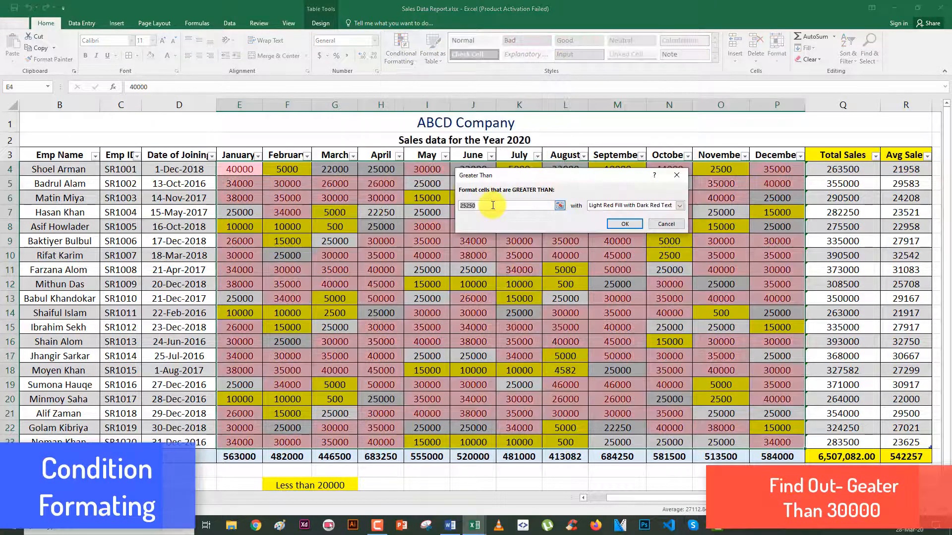
type("3000")
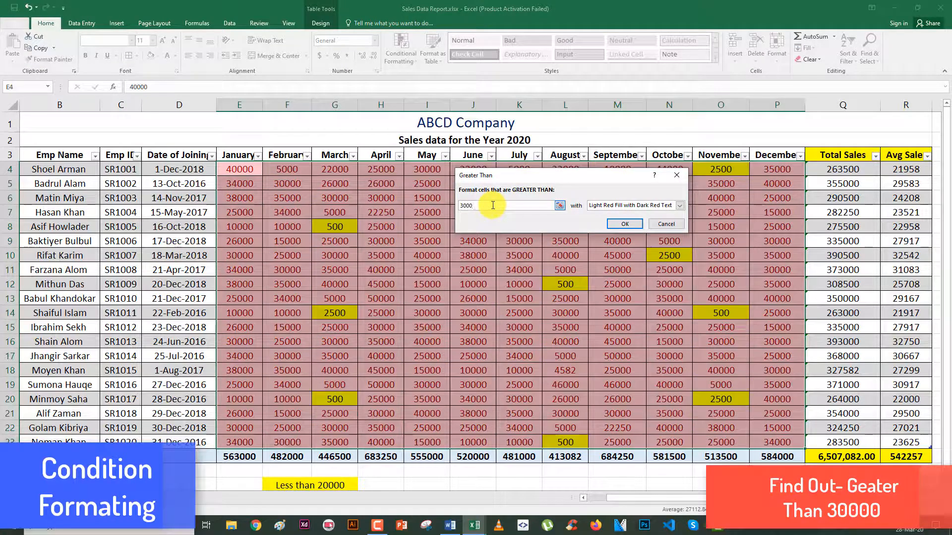
type("0")
Give the Greater Than rule a custom format with a green fill and apply it to the monthly sales
left_click(679, 205)
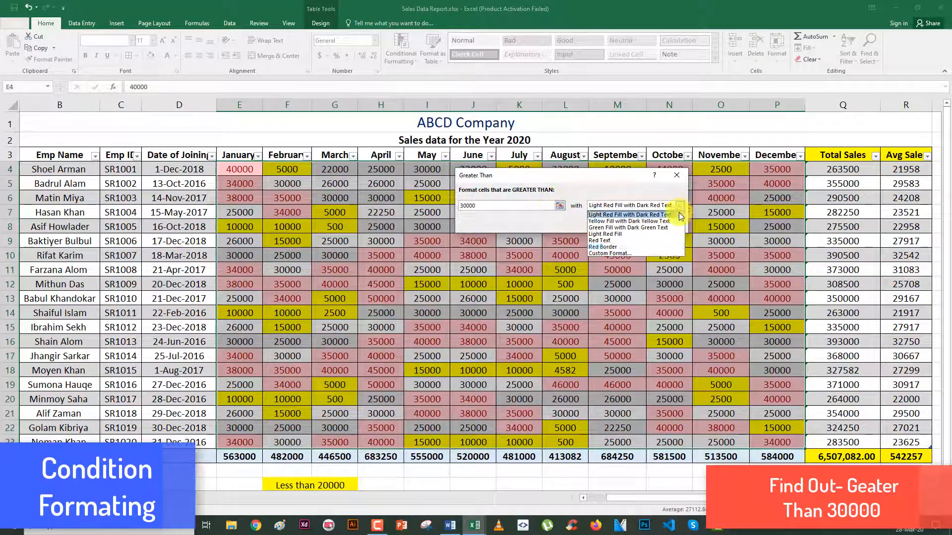
left_click(622, 254)
left_click(494, 183)
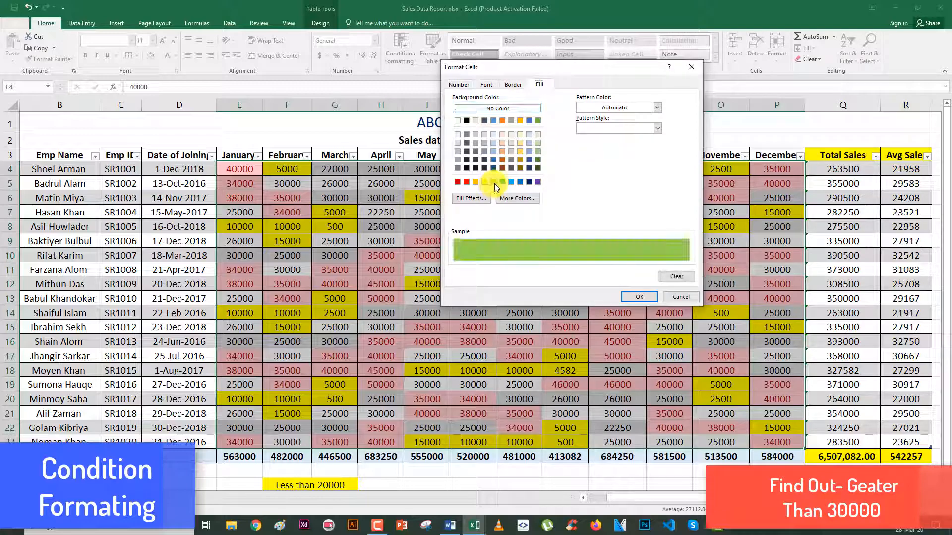
left_click(639, 296)
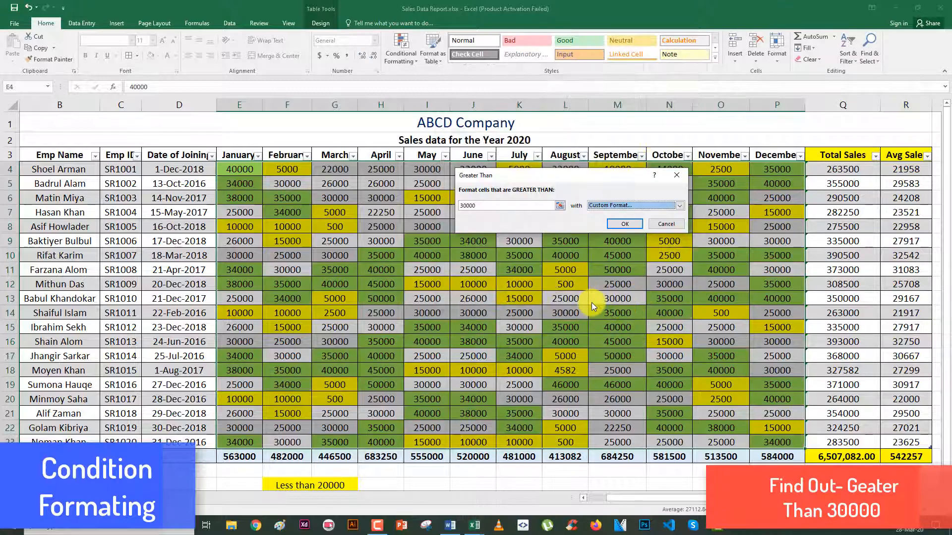
left_click(625, 224)
left_click(618, 284)
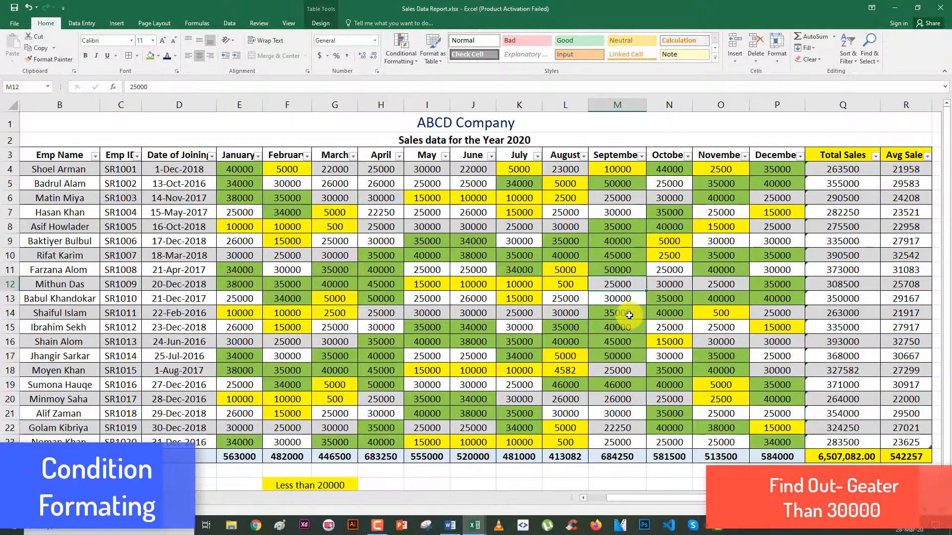
Merge and center cells F28:G28 and enter the label "Equal 10000" in them
scroll(426, 391, "down", 1)
left_click_drag(280, 464, 338, 468)
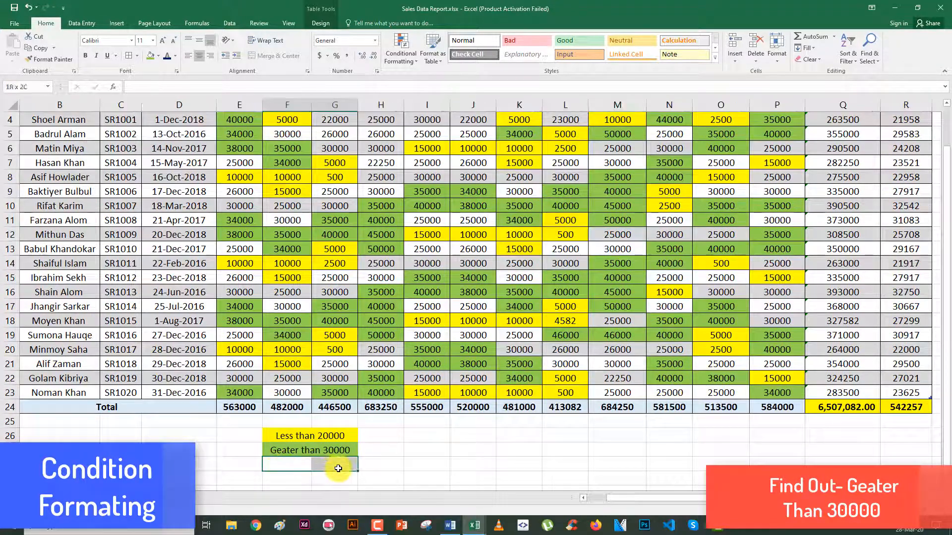
left_click(272, 56)
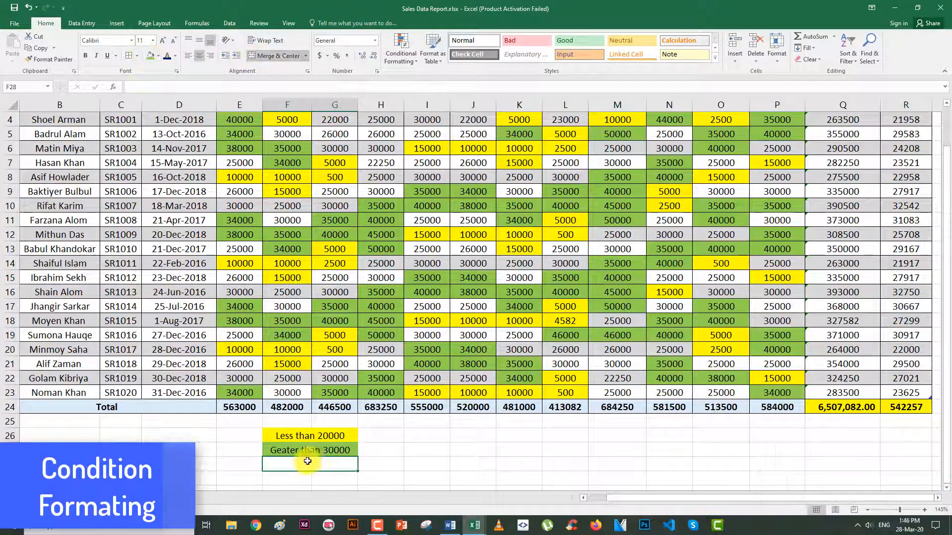
double_click(303, 465)
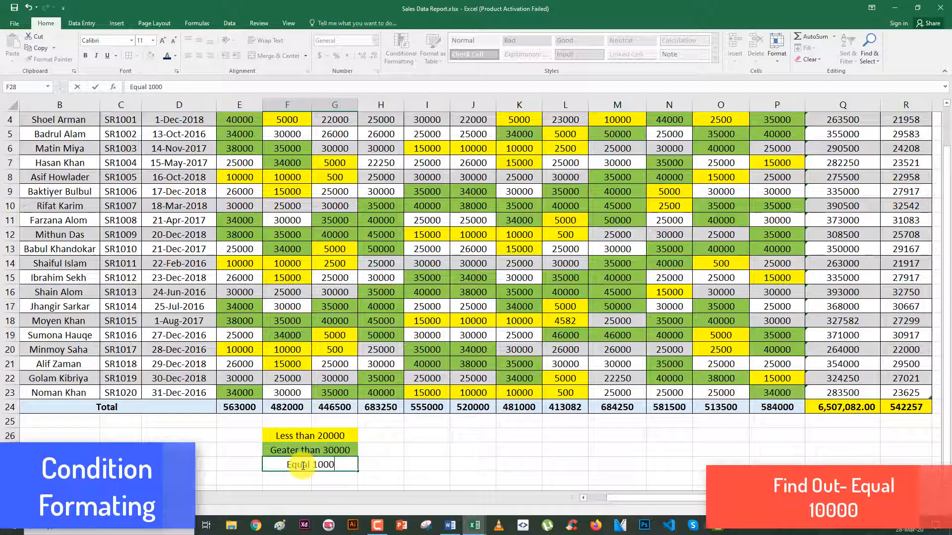
left_click(395, 468)
Fill the "Equal 10000" label cell with red
left_click(338, 466)
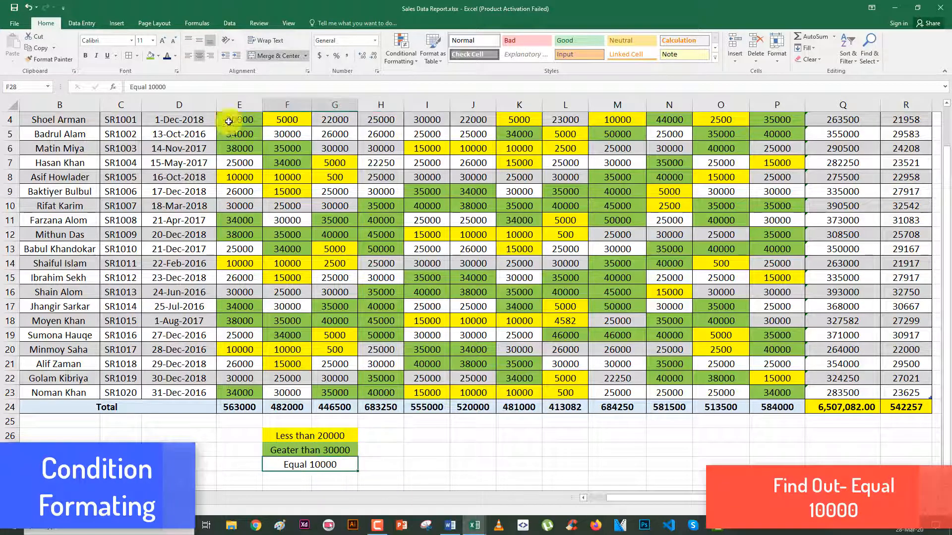
left_click(159, 55)
left_click(158, 133)
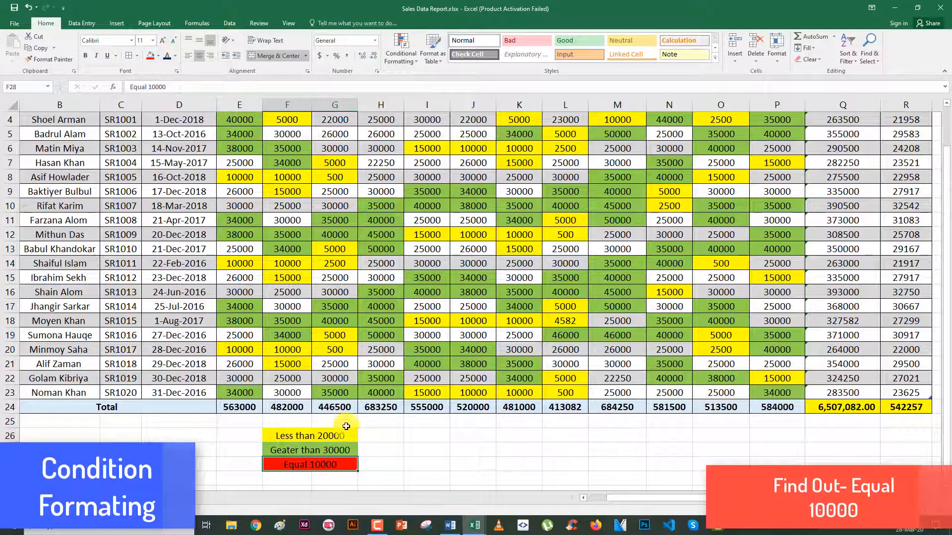
left_click(367, 466)
Start an Equal To highlight rule with the value 10000 on the monthly sales cells E4:P23
scroll(344, 467, "up", 1)
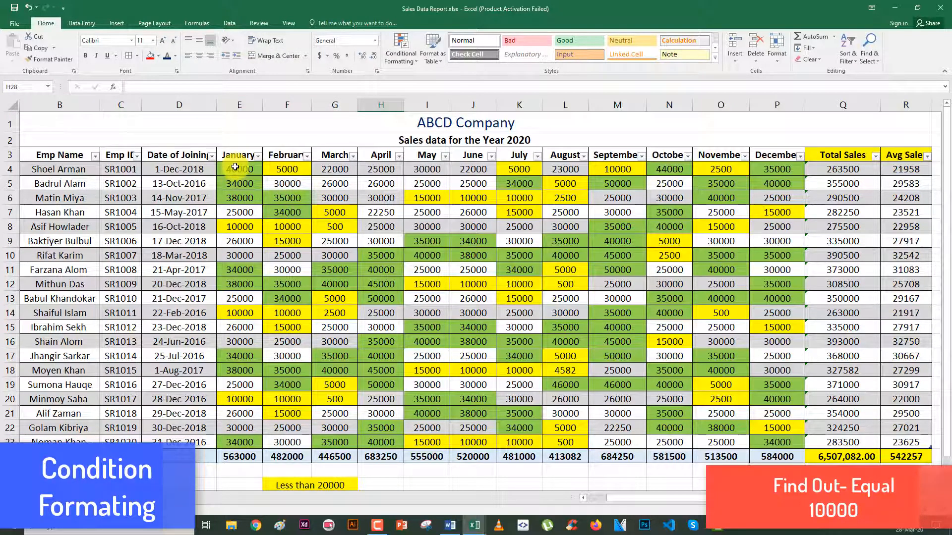
left_click_drag(237, 170, 784, 445)
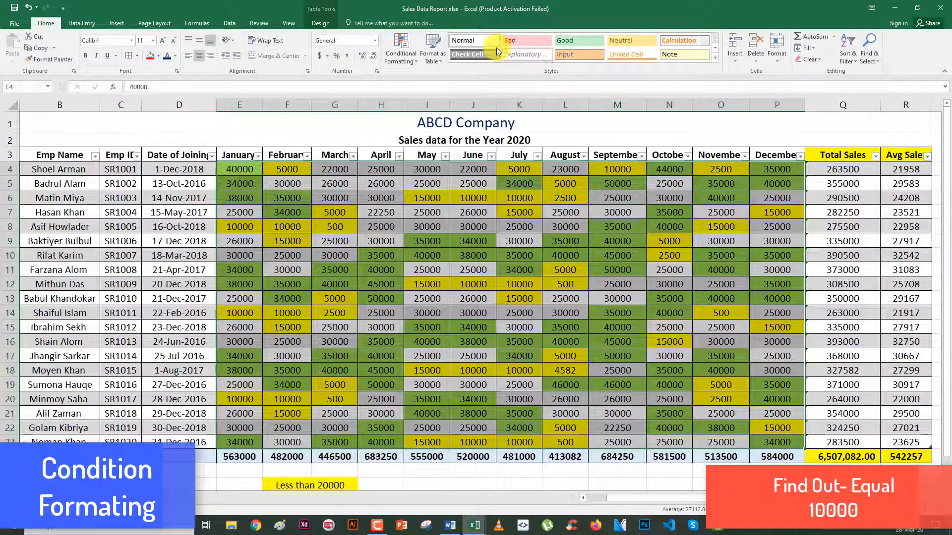
left_click(395, 47)
mouse_move(422, 76)
left_click(510, 143)
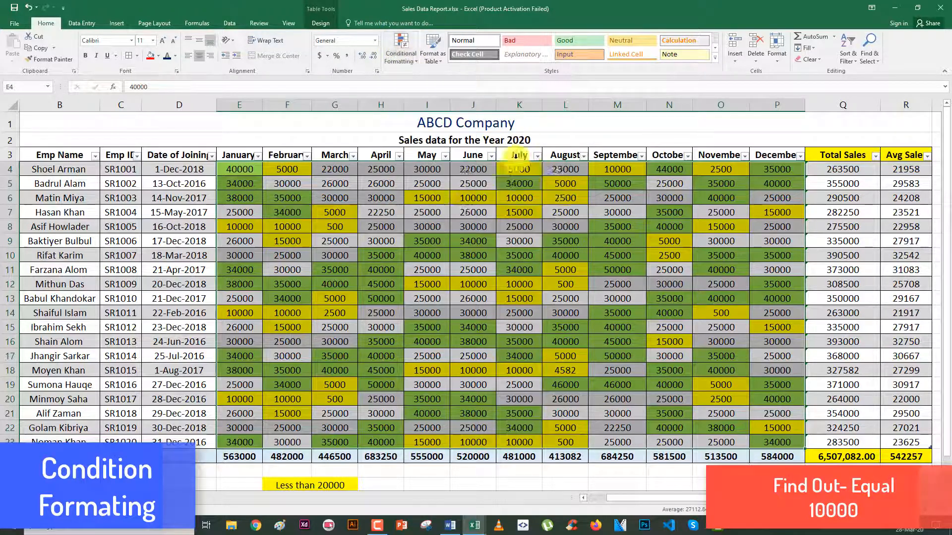
type("10000")
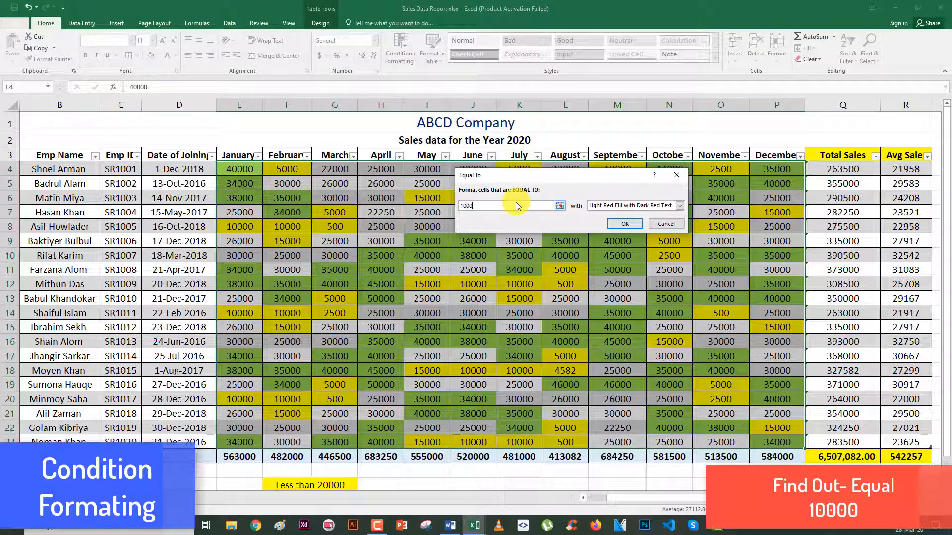
Give the Equal To rule a custom format with a red fill and apply it to the monthly sales
left_click(668, 206)
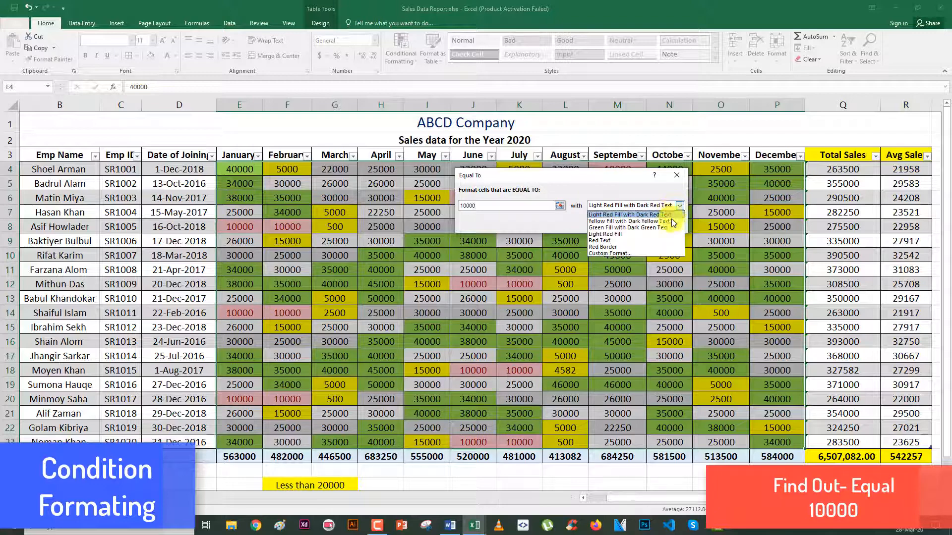
left_click(647, 251)
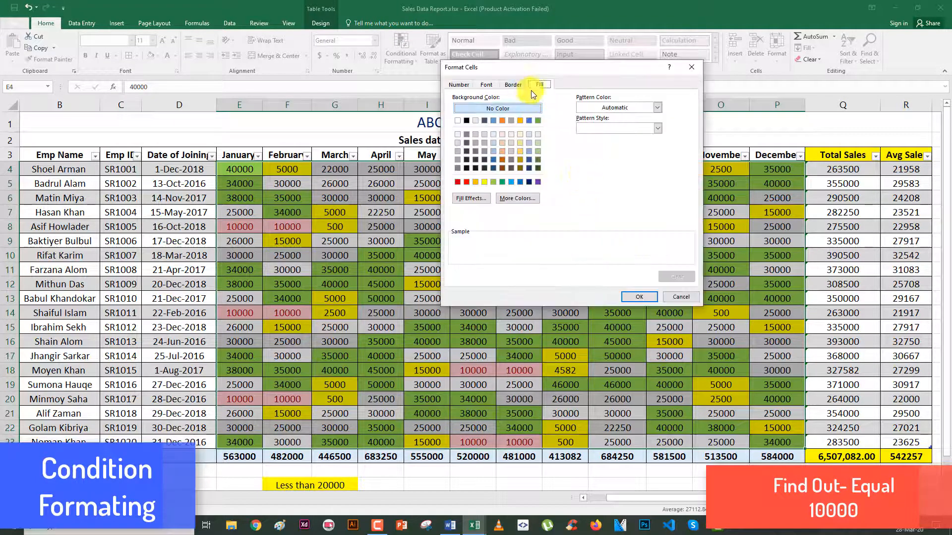
left_click(467, 181)
left_click(640, 297)
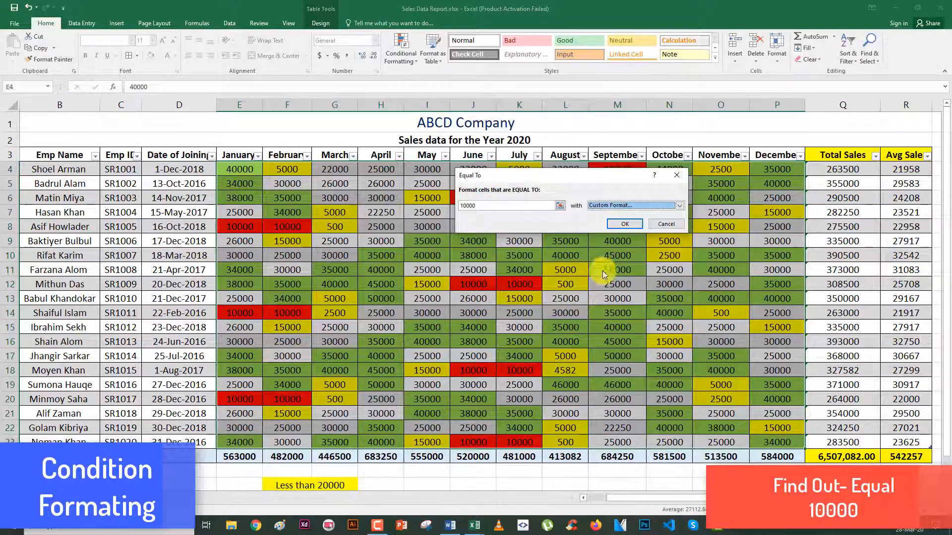
left_click(627, 229)
scroll(627, 230, "down", 2)
left_click(479, 387)
Examine the highlighted monthly sales against the color legend below the table
scroll(478, 388, "up", 2)
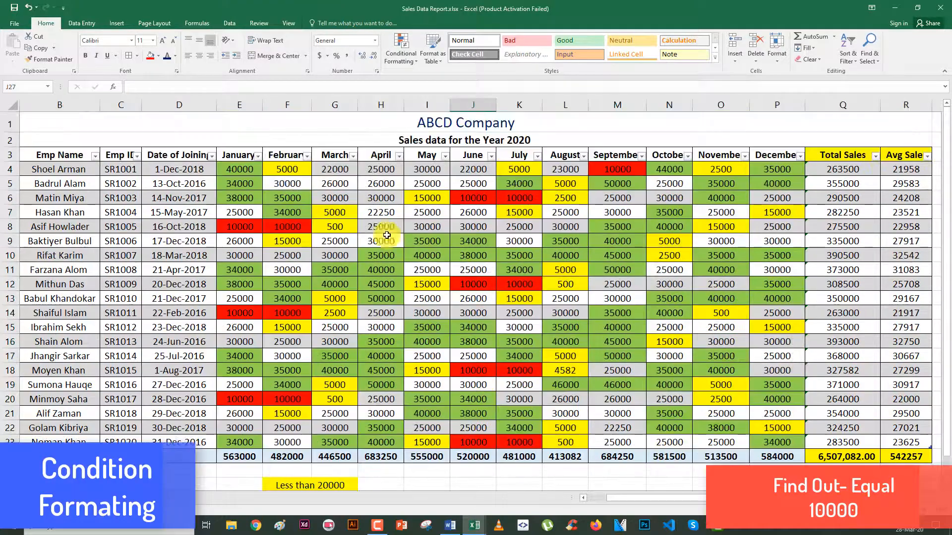
scroll(495, 347, "down", 1)
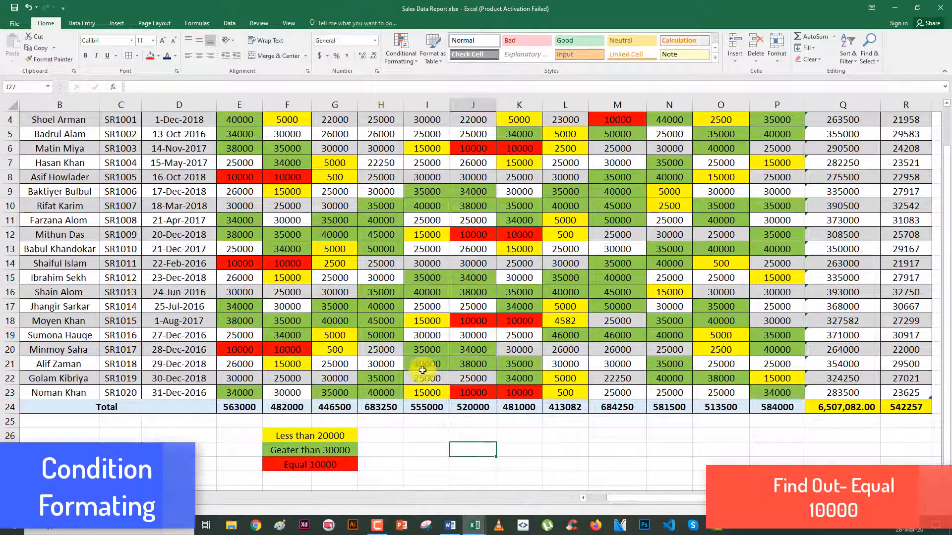
scroll(599, 372, "up", 1)
scroll(600, 372, "down", 1)
scroll(599, 372, "up", 1)
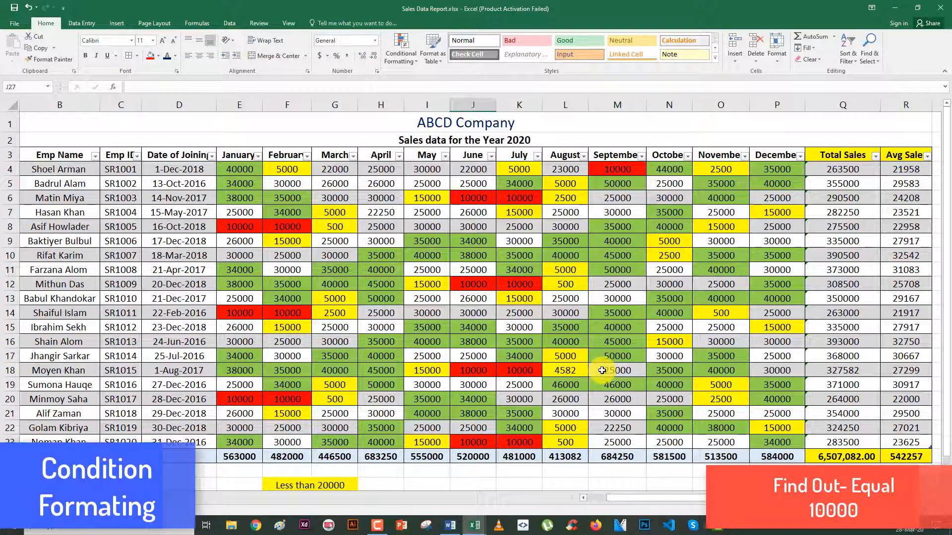
scroll(602, 370, "down", 2)
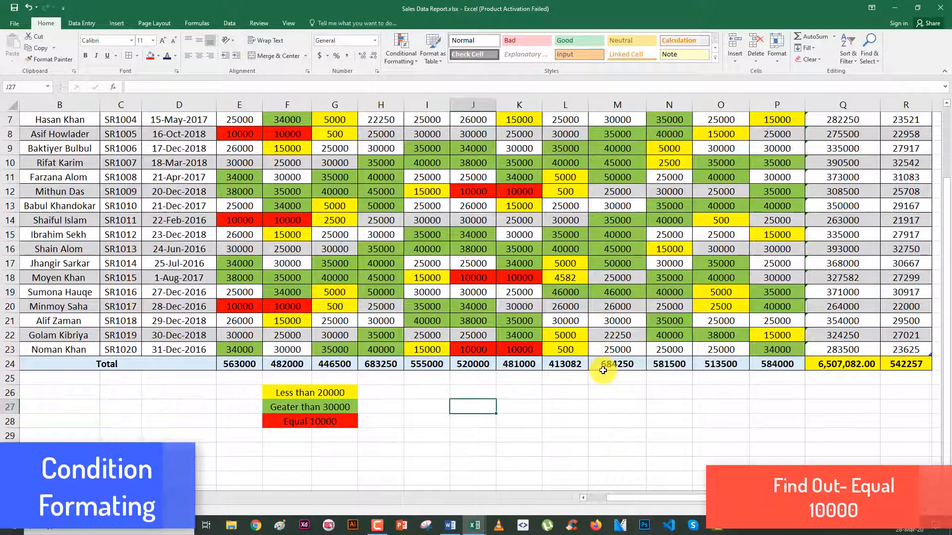
scroll(603, 370, "up", 1)
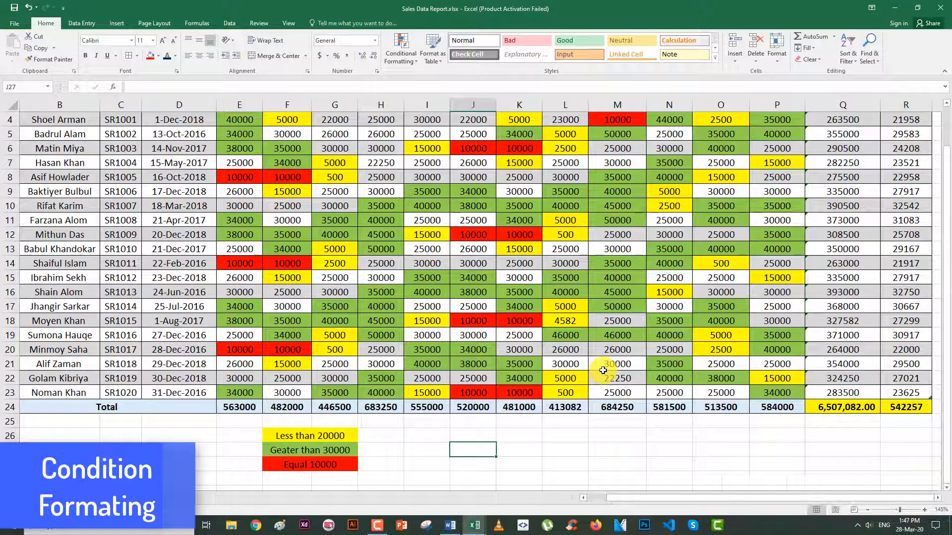
Merge and center cells F29:G29 and enter the label "Between 35000 to 40000" in them
scroll(343, 400, "down", 1)
left_click_drag(298, 436, 335, 435)
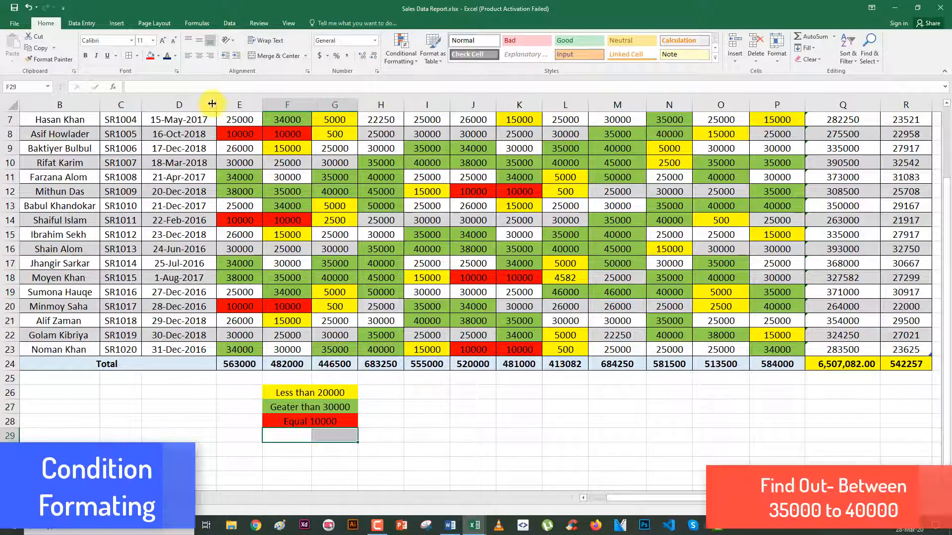
type("Between 35000 to 40000")
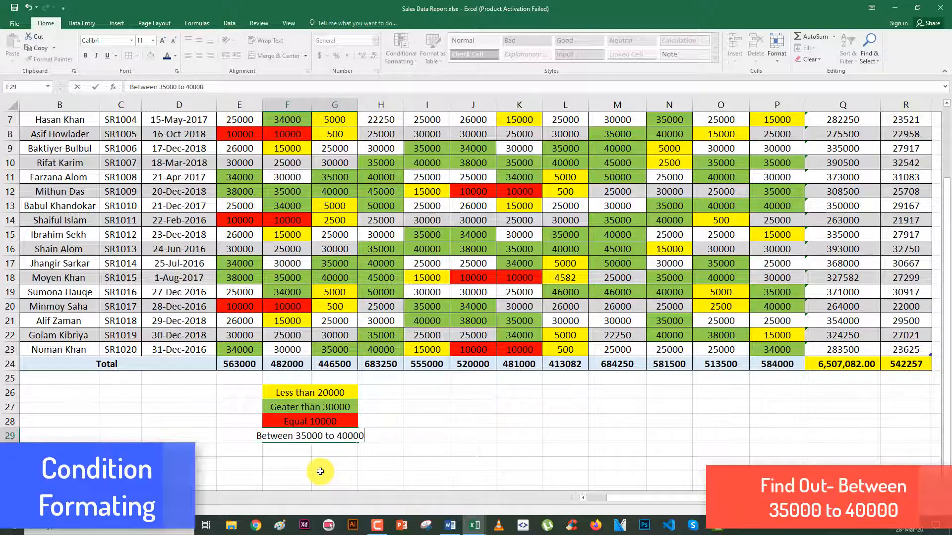
left_click(444, 460)
Unmerge the "Between 35000 to 40000" label and fill cells F29:H29 with light blue
left_click(328, 433)
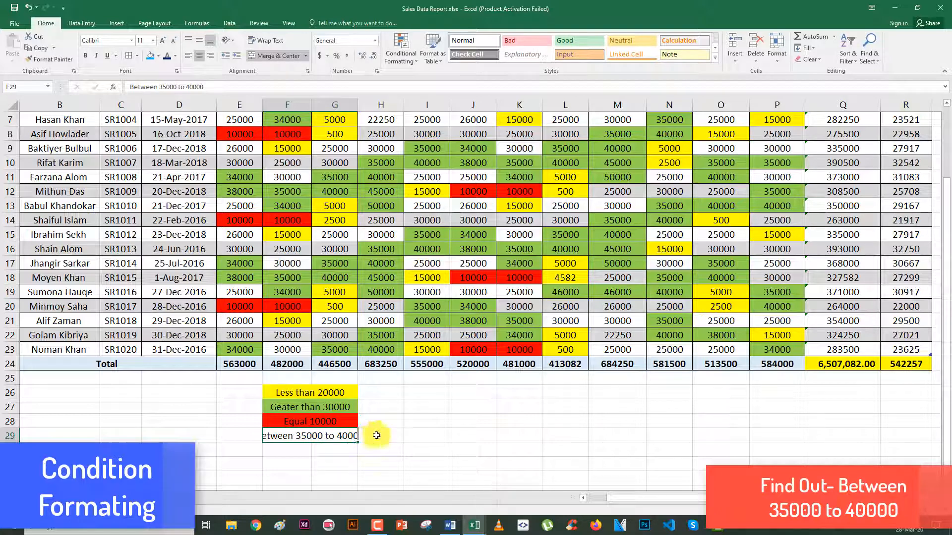
left_click_drag(287, 437, 391, 436)
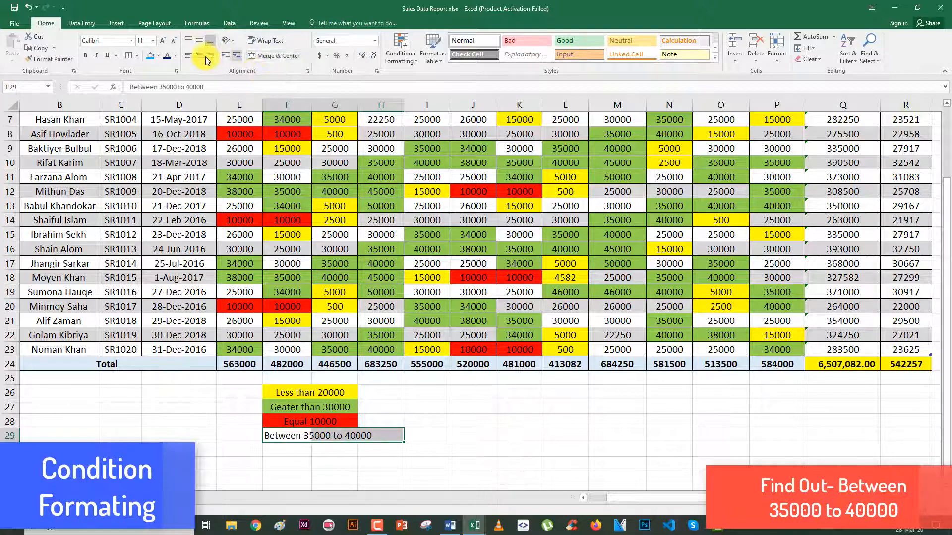
left_click(154, 54)
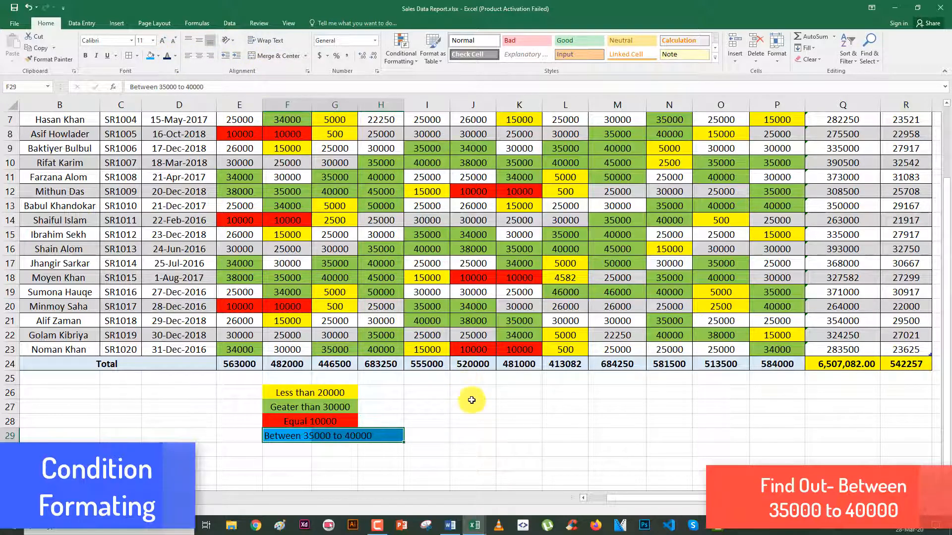
left_click(454, 406)
Start a Between highlight rule with the limits 35000 and 40000 on the monthly sales cells E4:P23
scroll(446, 346, "up", 2)
left_click_drag(241, 172, 766, 444)
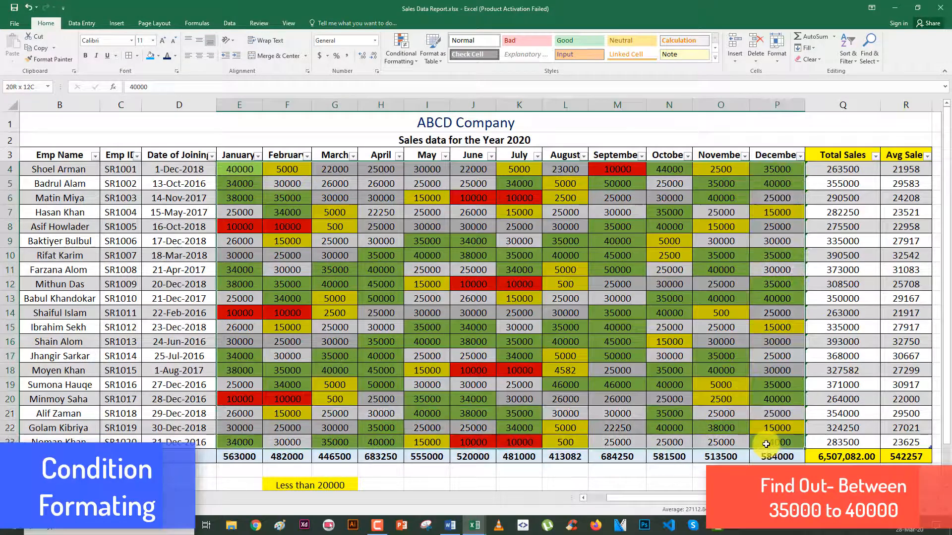
left_click(401, 50)
mouse_move(433, 77)
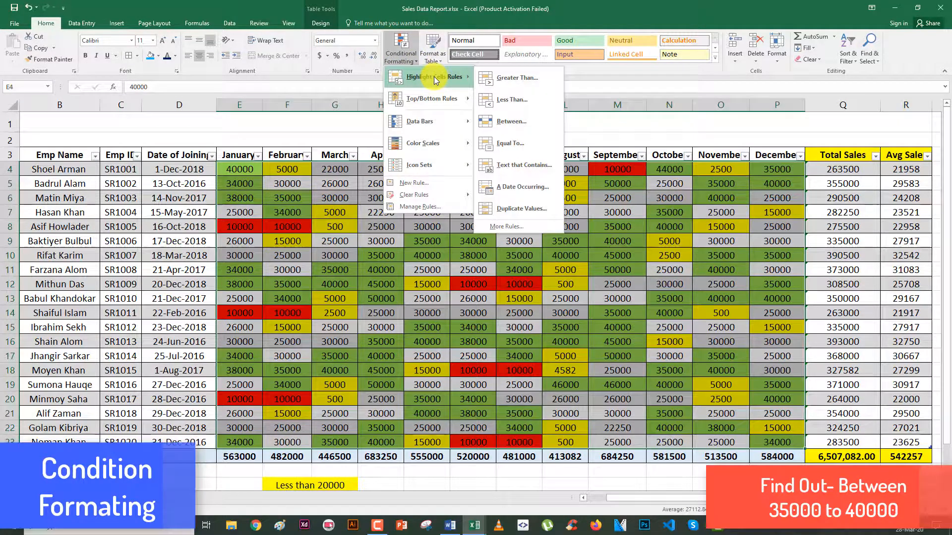
left_click(513, 126)
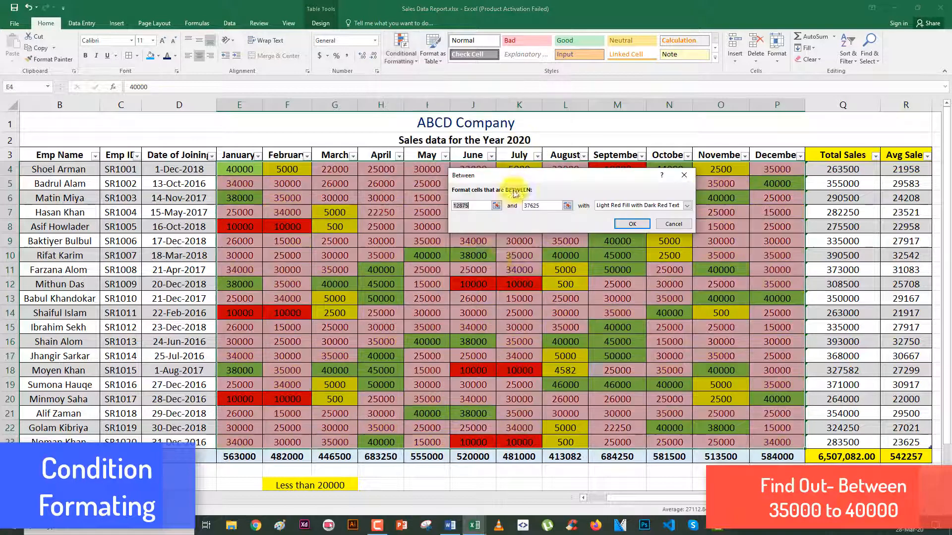
type("3500")
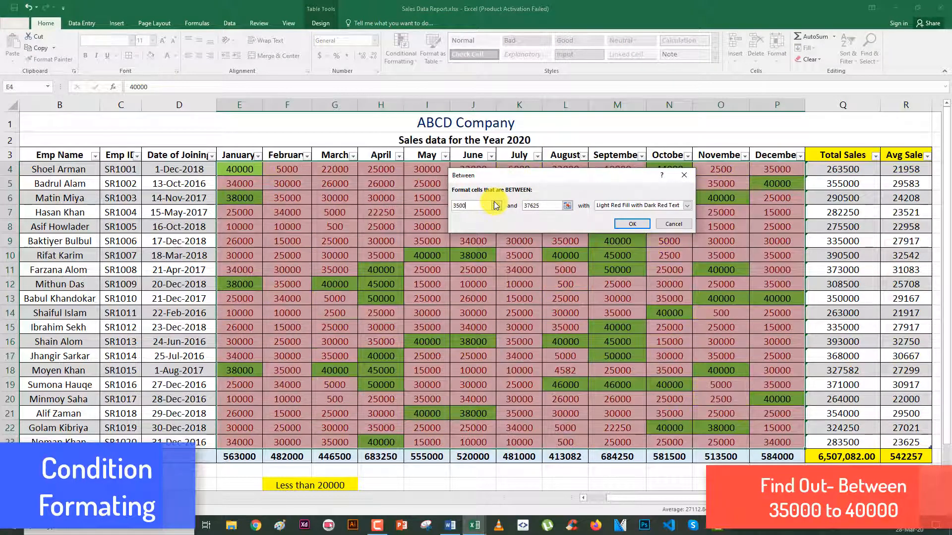
type("0")
left_click(554, 205)
type("4")
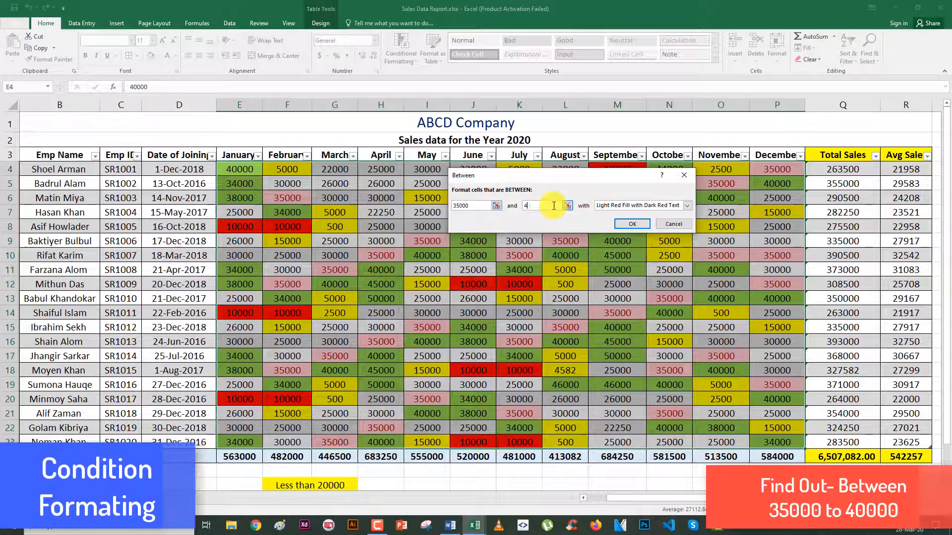
type("0000")
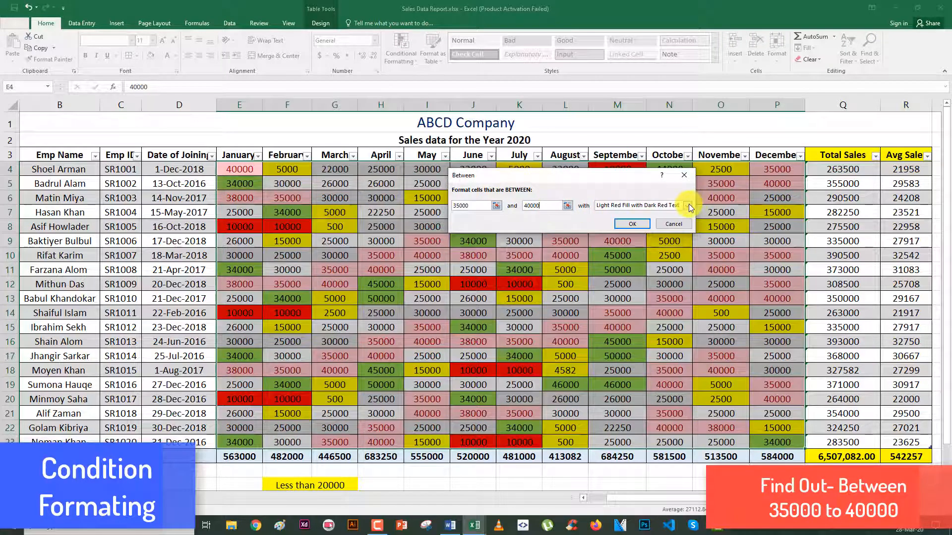
Give the Between rule a custom format with a light blue fill and apply it to the monthly sales
left_click(688, 205)
left_click(615, 254)
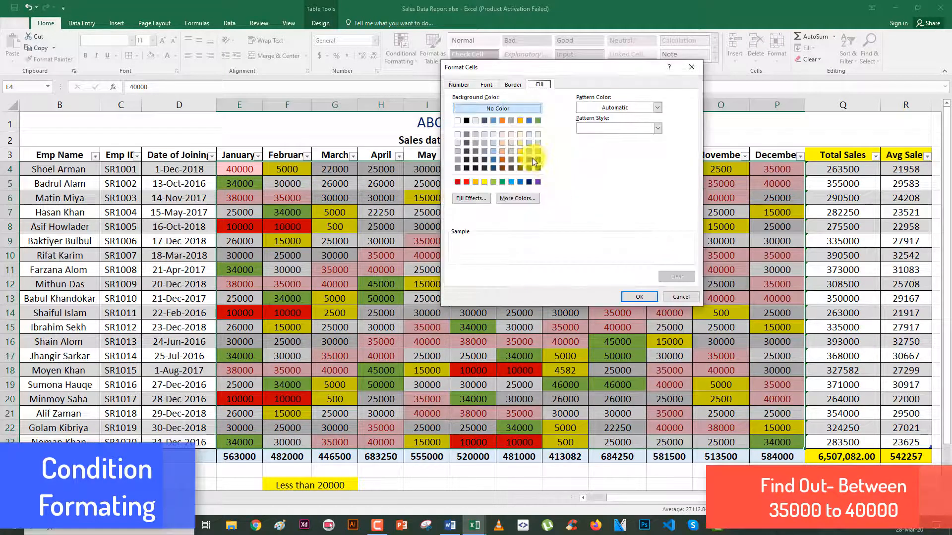
left_click(511, 182)
left_click(638, 297)
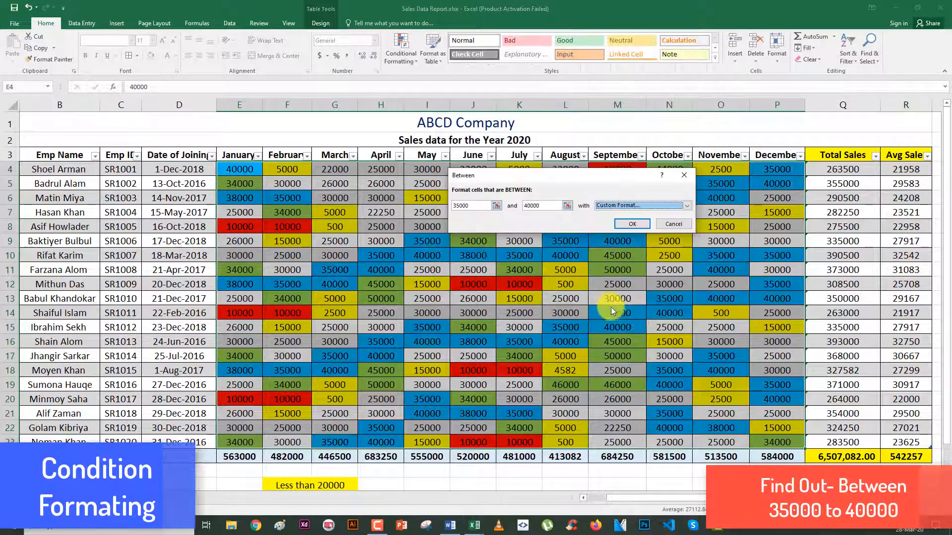
left_click(640, 229)
left_click(650, 381)
scroll(648, 378, "down", 1)
scroll(647, 378, "down", 3)
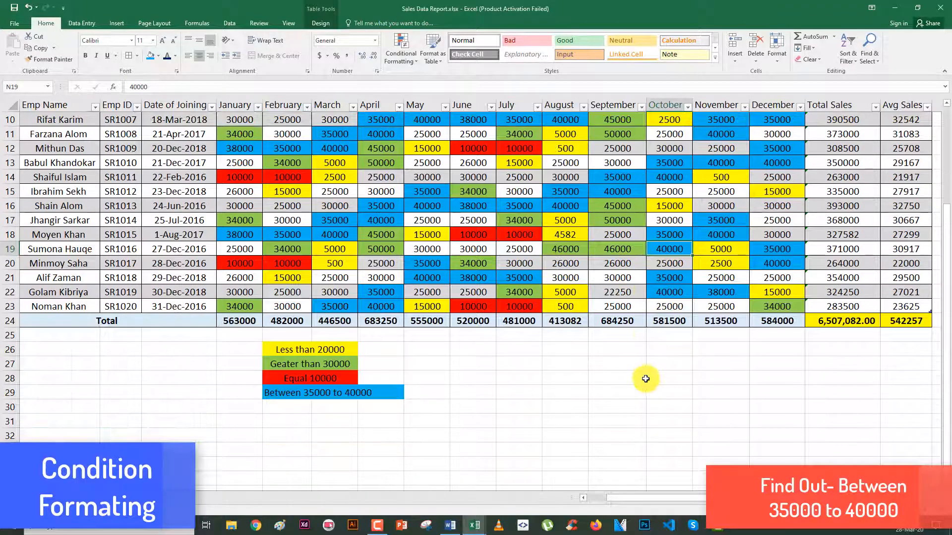
scroll(646, 378, "up", 3)
scroll(644, 379, "down", 1)
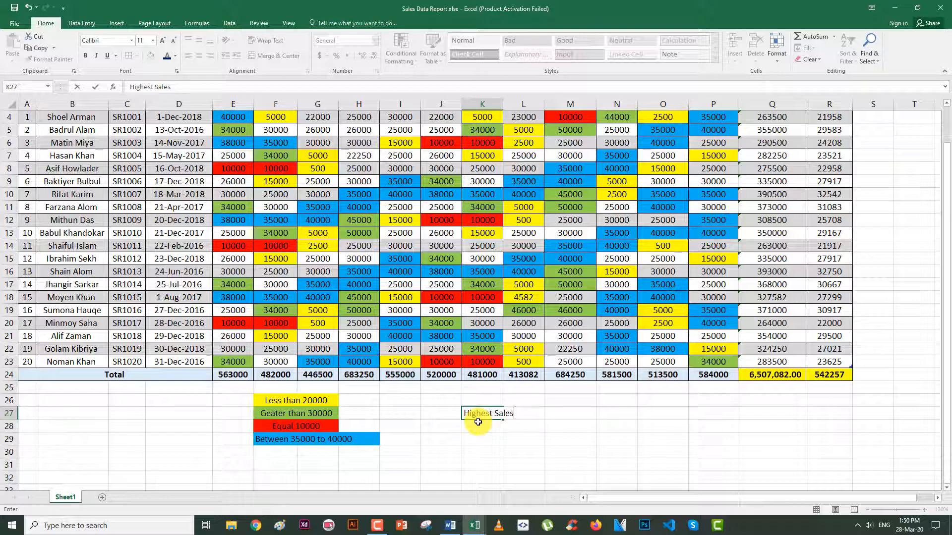
Enter the label "Highest Sales" in K27 and merge and center it across K27:L27
left_click(566, 431)
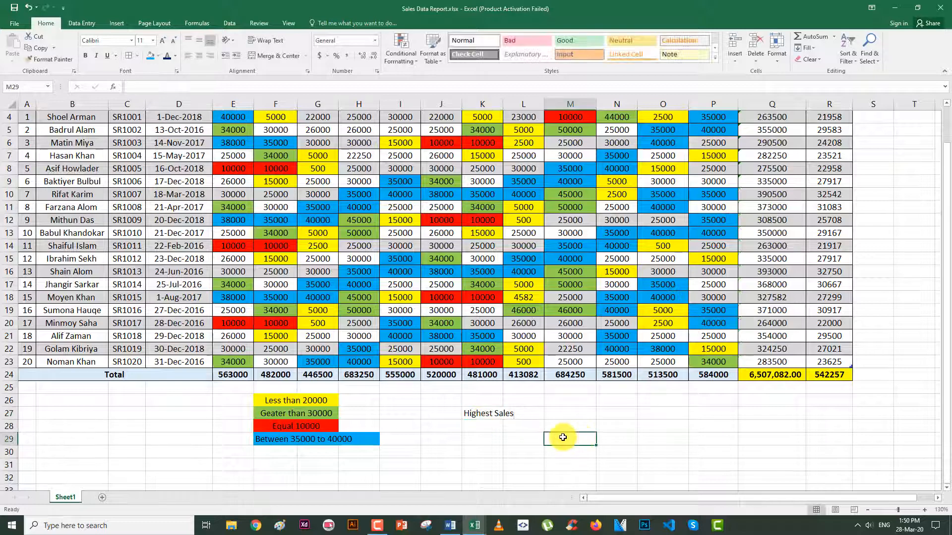
left_click_drag(493, 414, 526, 415)
left_click(271, 55)
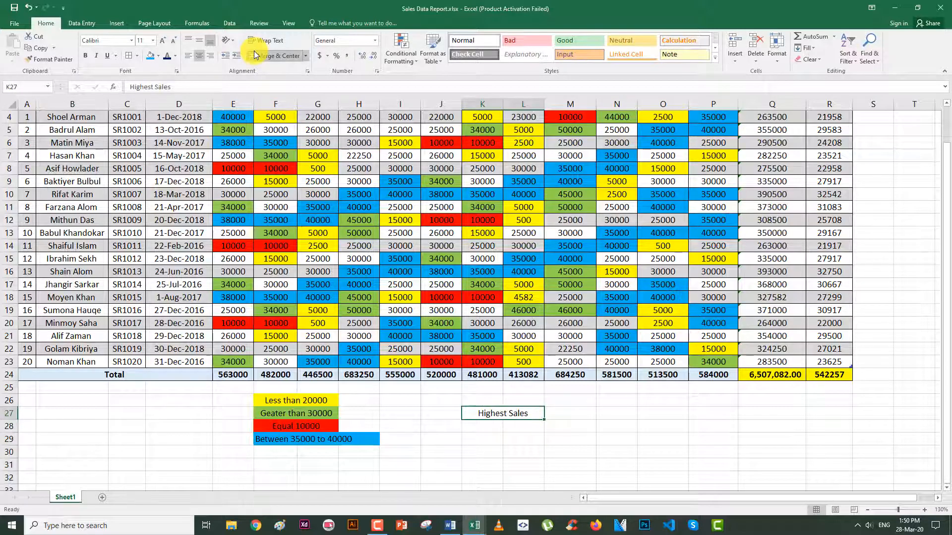
left_click(677, 401)
Sort the employee table by the Total Sales values in Q4:Q23 from largest to smallest
scroll(683, 401, "up", 1)
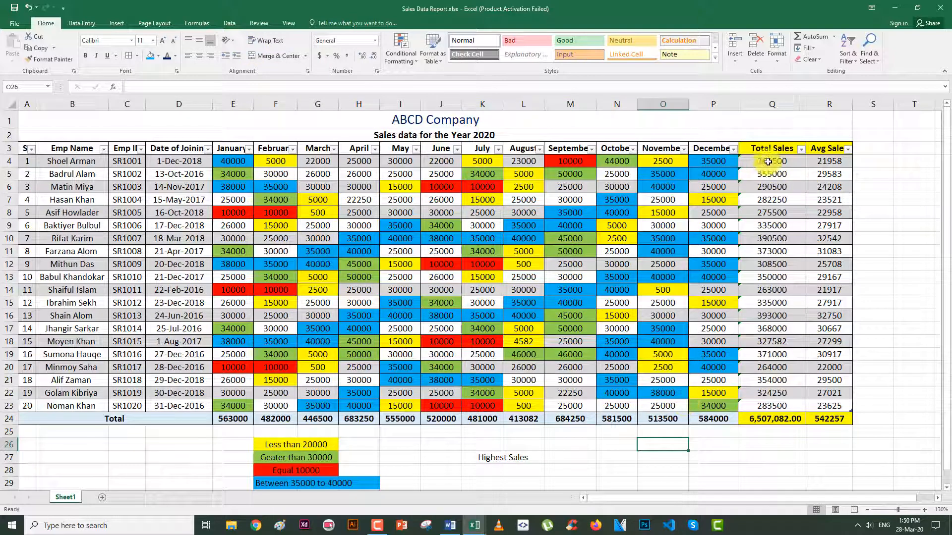
left_click_drag(779, 161, 776, 406)
left_click(847, 54)
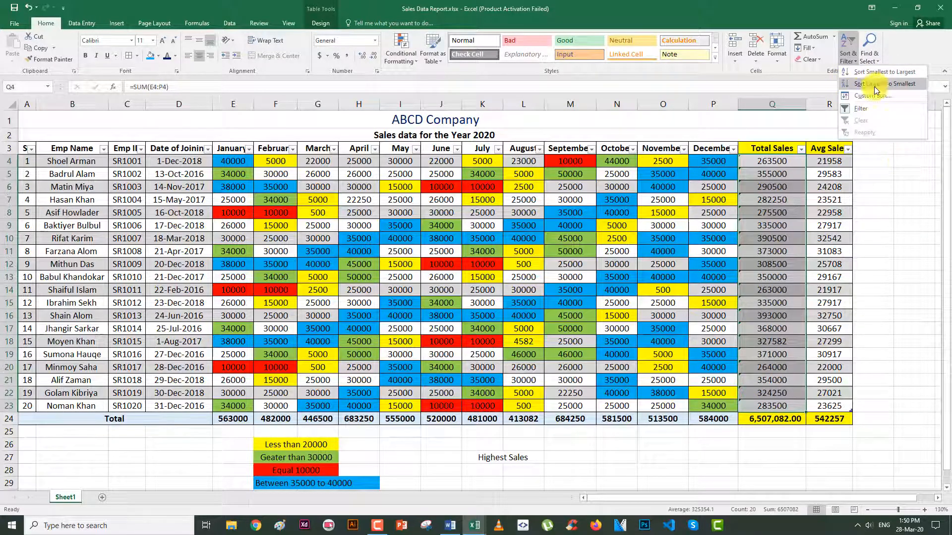
left_click(873, 86)
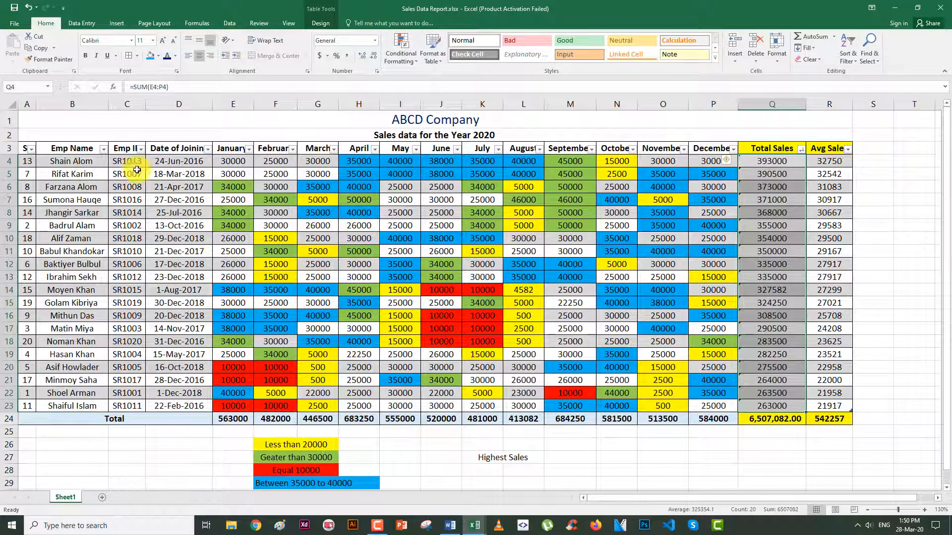
left_click(81, 163)
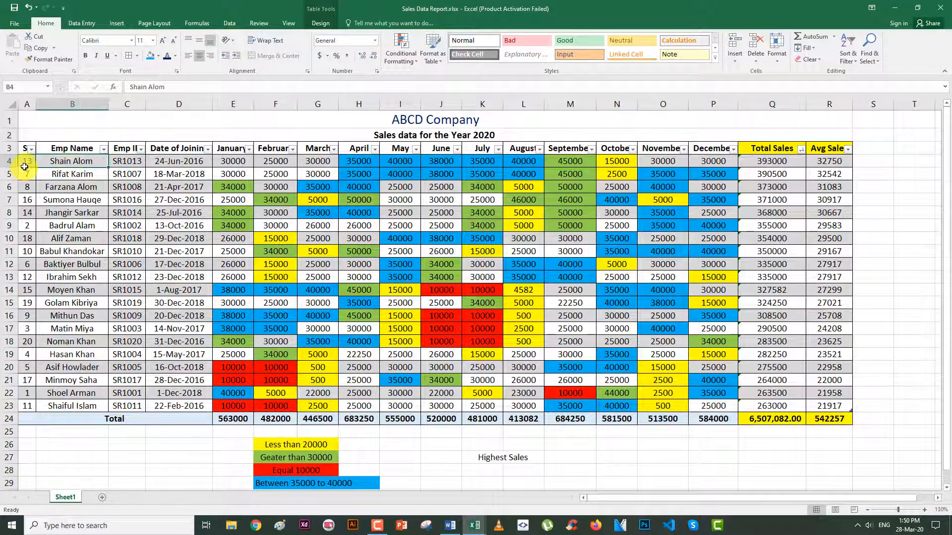